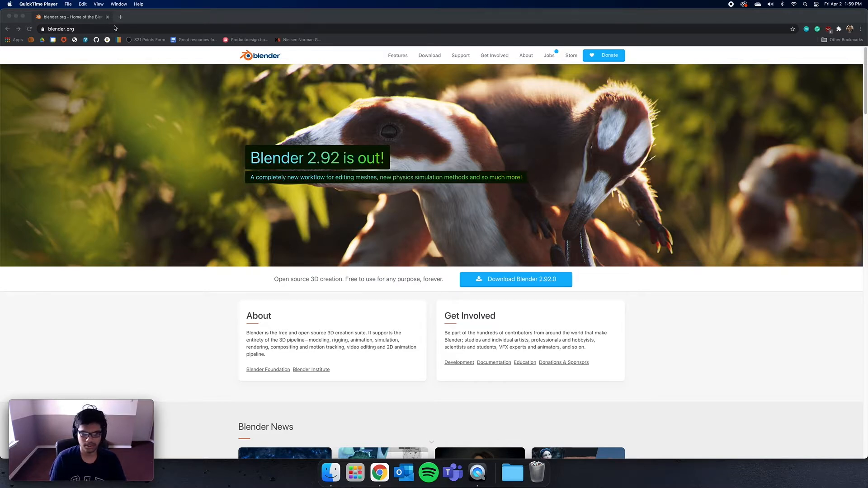
- Download Blender 2.92.0 for macOS from the Blender website
{"action": "left_click", "coordinate": [533, 281]}
{"action": "left_click", "coordinate": [532, 281]}
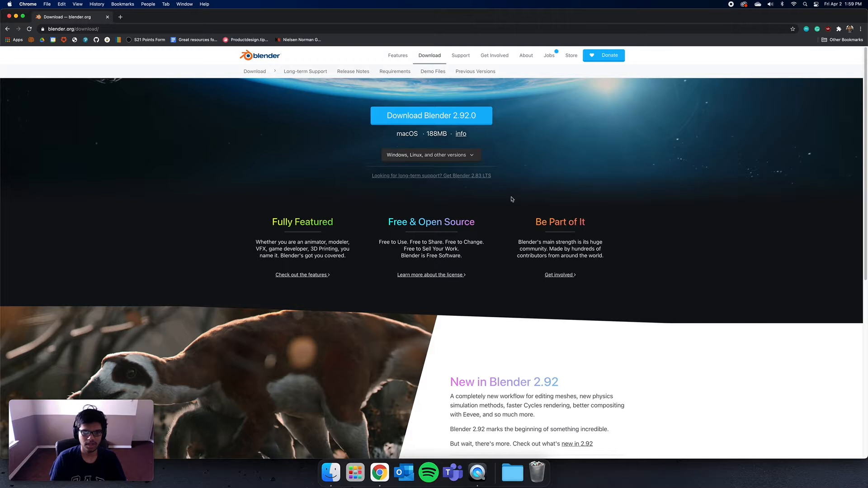
{"action": "left_click", "coordinate": [457, 121]}
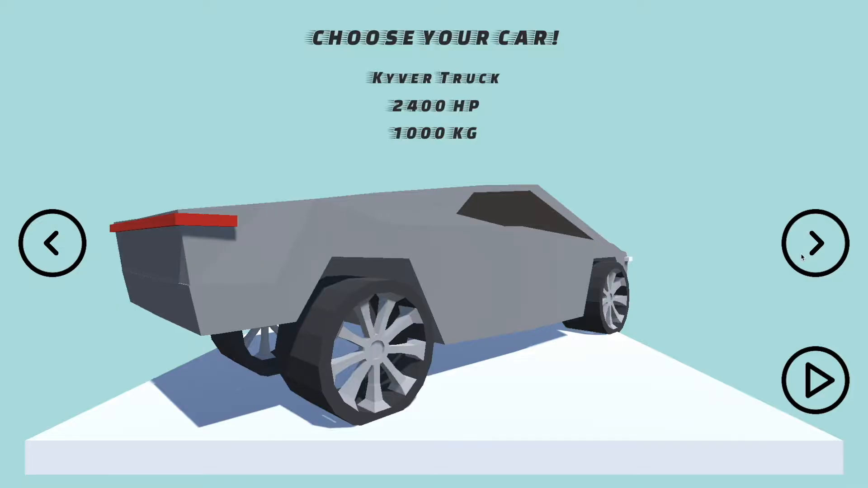
{"action": "left_click", "coordinate": [801, 256]}
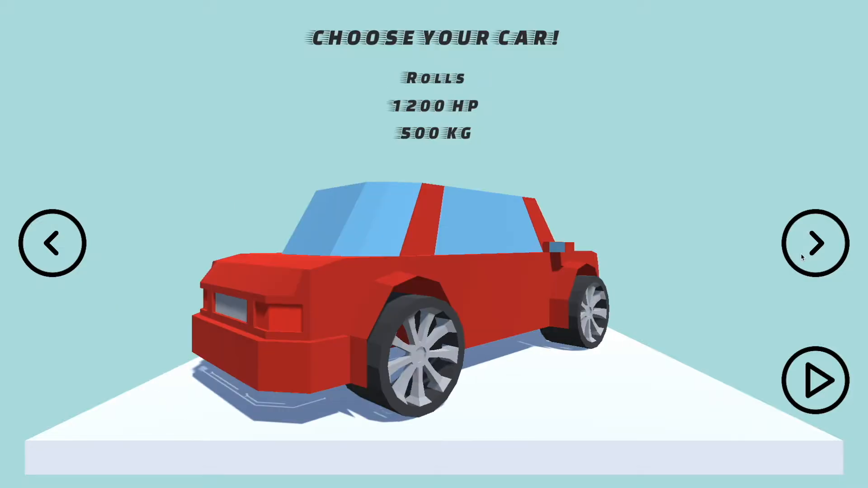
{"action": "left_click", "coordinate": [802, 256]}
{"action": "left_click", "coordinate": [802, 256]}
{"action": "left_click", "coordinate": [802, 256]}
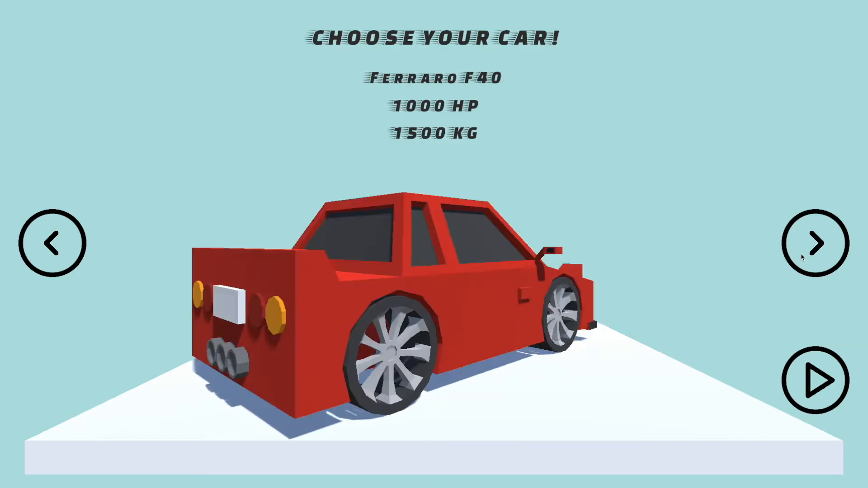
{"action": "left_click", "coordinate": [802, 256]}
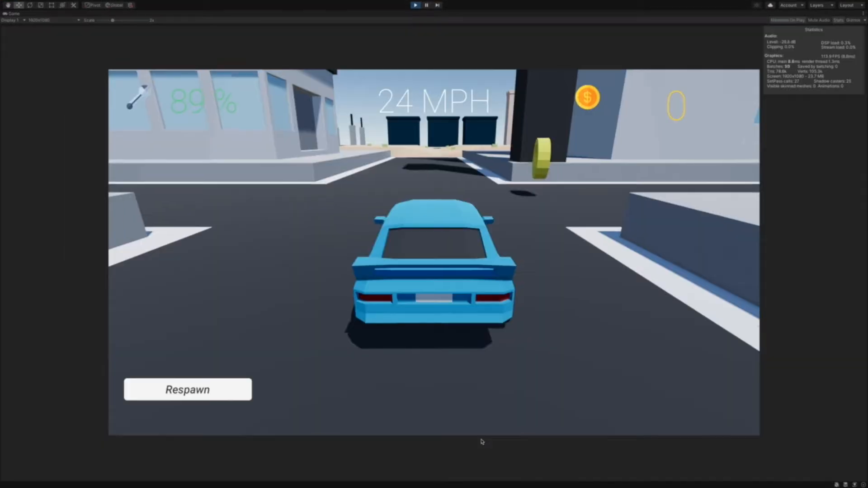
{"action": "key", "text": "d"}
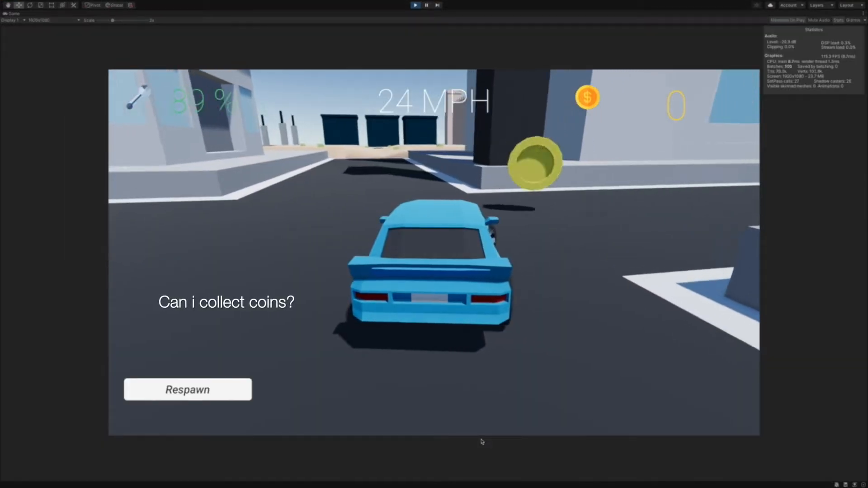
{"action": "key", "text": "d"}
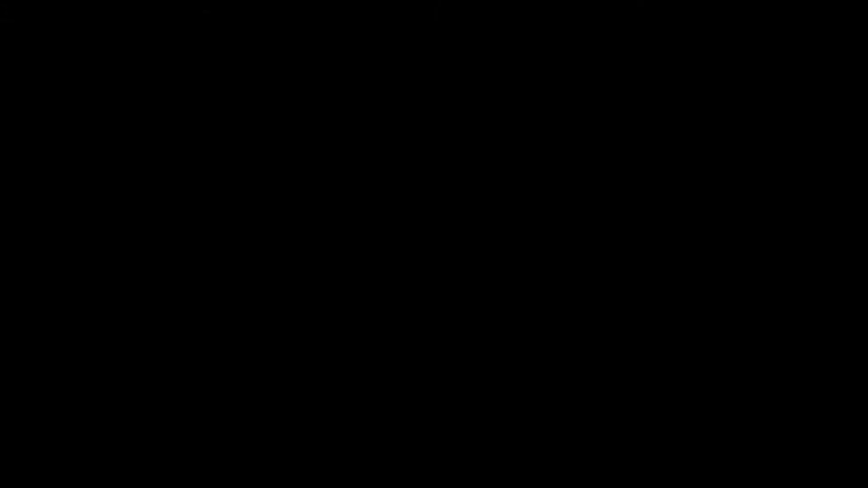
{"action": "key", "text": "w"}
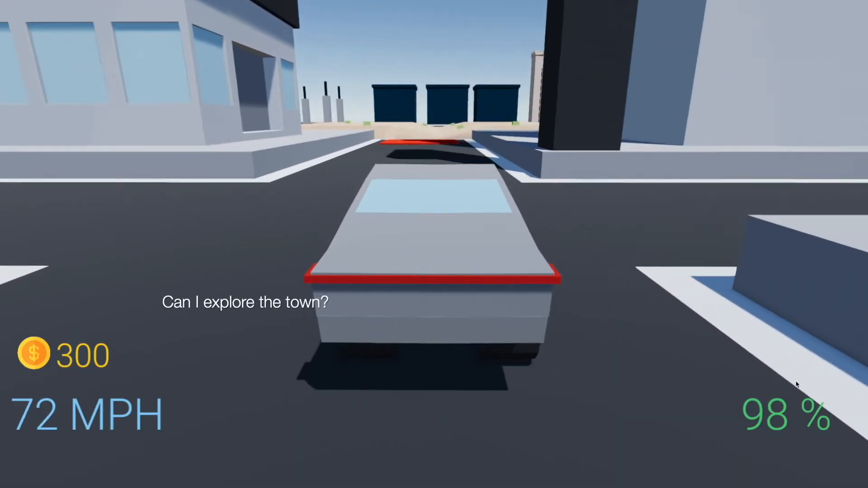
{"action": "key", "text": "a"}
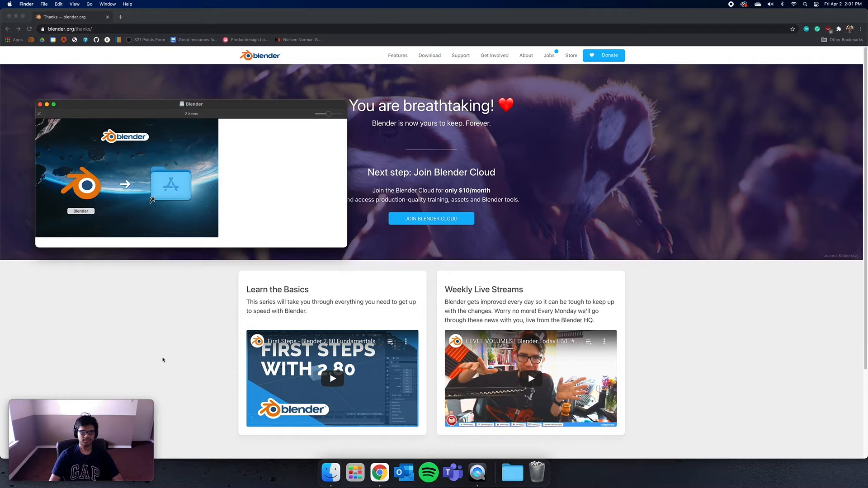
- Copy Blender from the disk image into the Applications folder and close the installer window
{"action": "left_click_drag", "start_coordinate": [84, 184], "coordinate": [167, 182]}
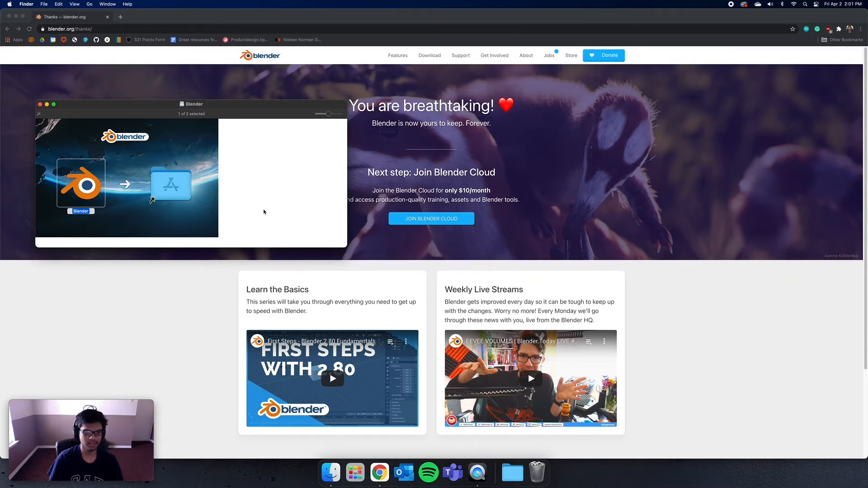
{"action": "left_click", "coordinate": [40, 104]}
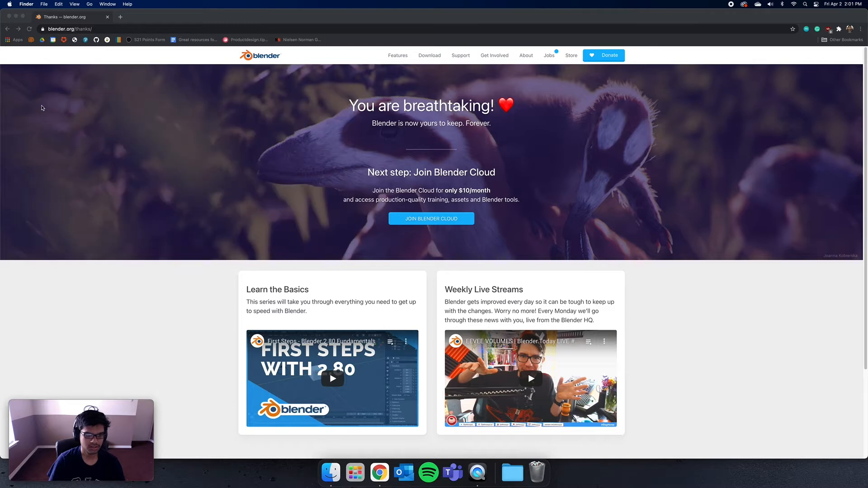
- Find the installed Blender in Launchpad by searching for "ble", launch it and approve opening the downloaded app
{"action": "left_click", "coordinate": [351, 480]}
{"action": "left_click", "coordinate": [455, 22]}
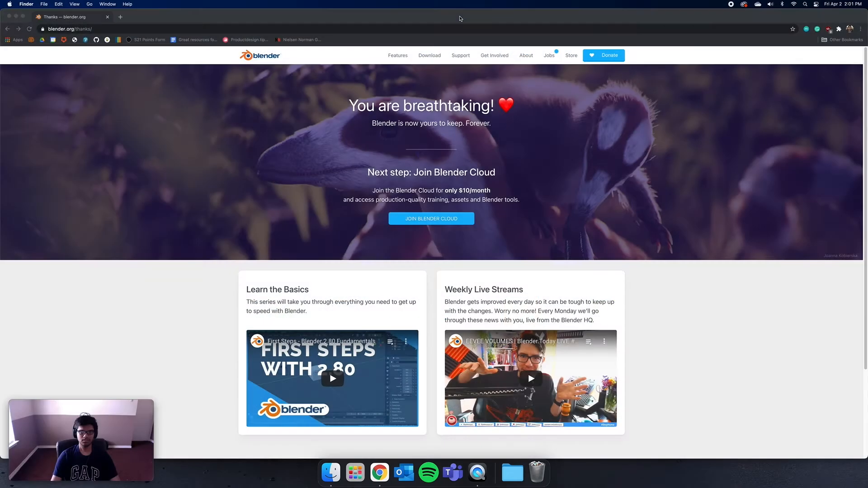
{"action": "left_click", "coordinate": [355, 472]}
{"action": "left_click", "coordinate": [422, 16]}
{"action": "type", "text": "bl"}
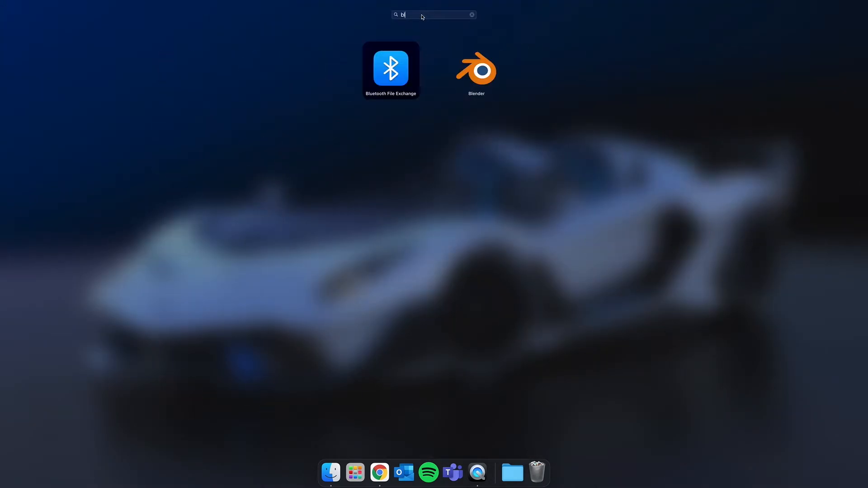
{"action": "type", "text": "e"}
{"action": "left_click", "coordinate": [438, 67]}
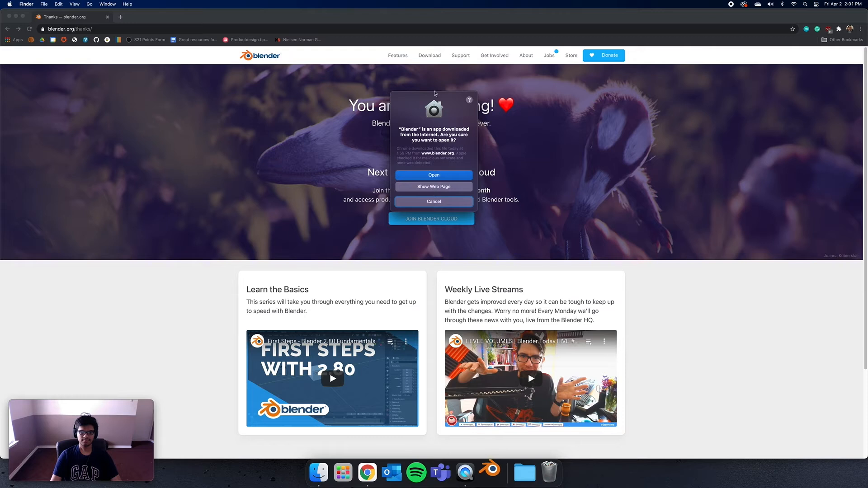
{"action": "left_click", "coordinate": [433, 176]}
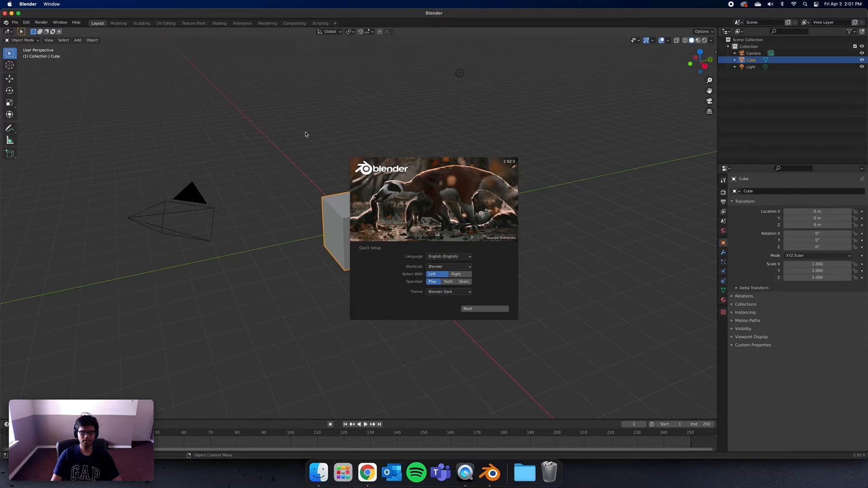
- Complete the Quick Setup with the English language and Blender Dark theme, and dismiss the splash screen
{"action": "left_click", "coordinate": [444, 257]}
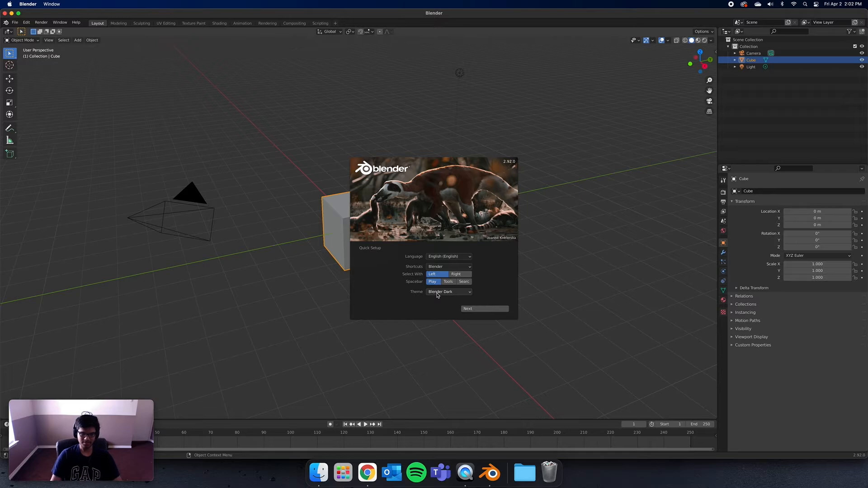
{"action": "left_click", "coordinate": [472, 310]}
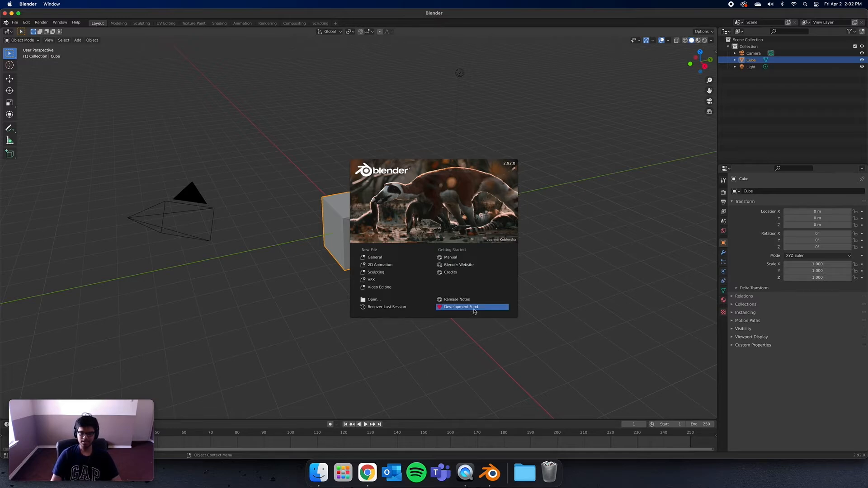
{"action": "left_click", "coordinate": [625, 161]}
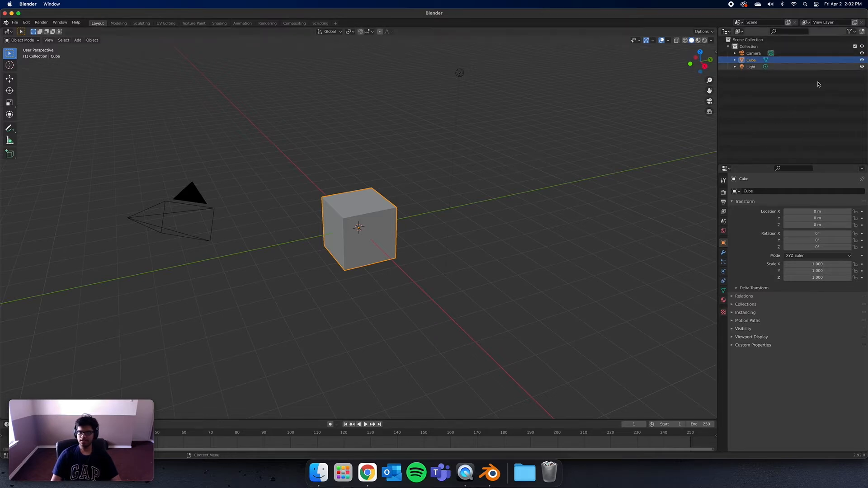
- Select the camera, the cube and the light one after another in the scene collection
{"action": "left_click", "coordinate": [759, 54]}
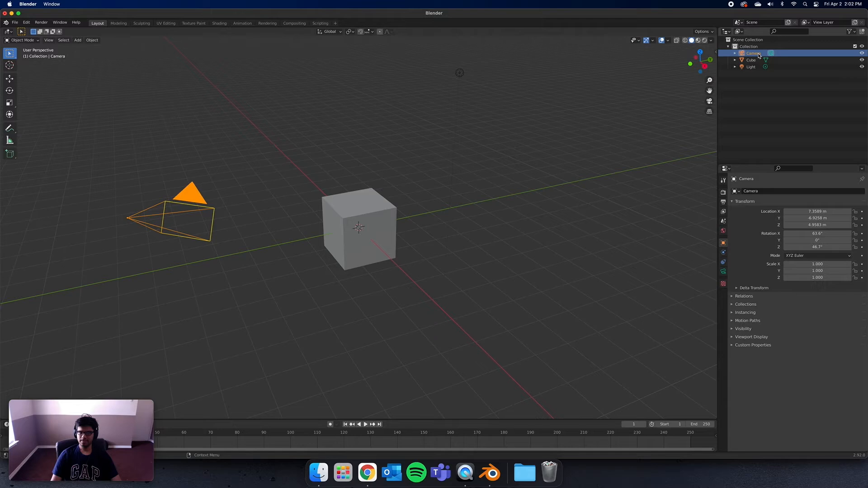
{"action": "left_click", "coordinate": [756, 61]}
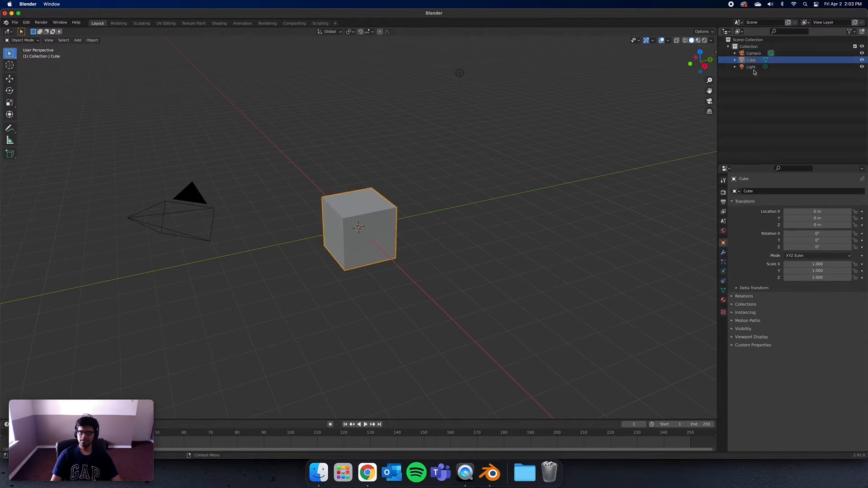
{"action": "left_click", "coordinate": [751, 67]}
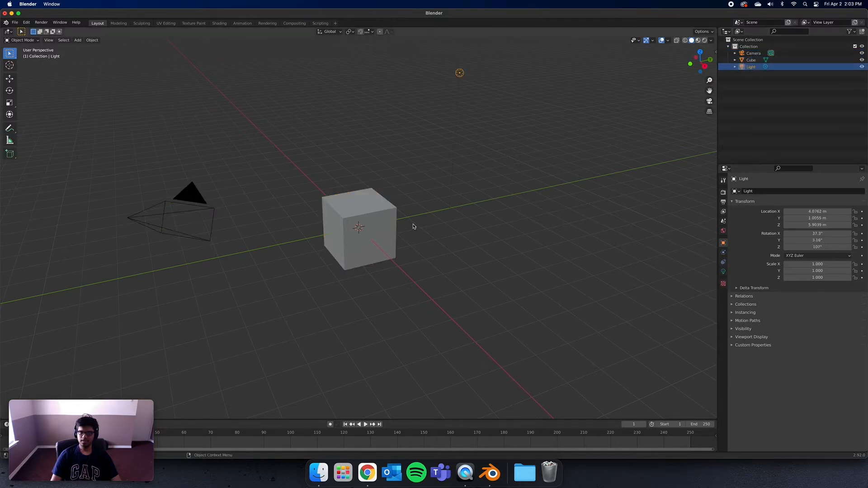
- Select the cube and examine its material properties and the scene's render properties
{"action": "left_click", "coordinate": [382, 225]}
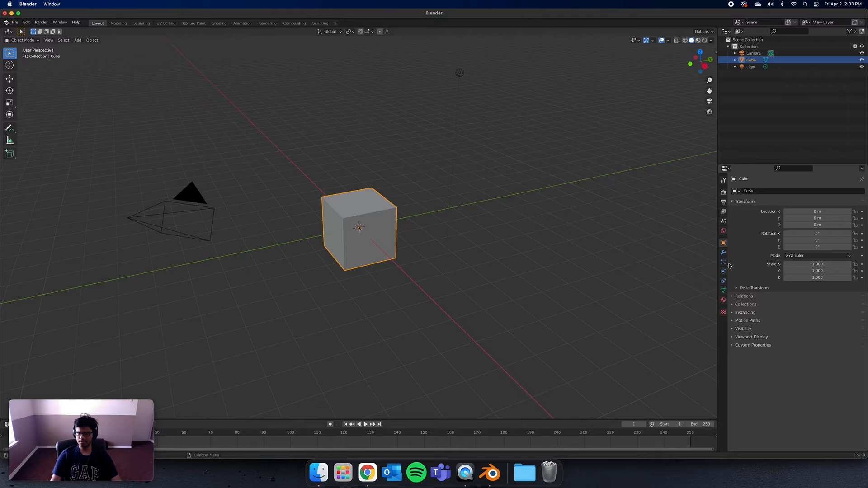
{"action": "left_click", "coordinate": [724, 299]}
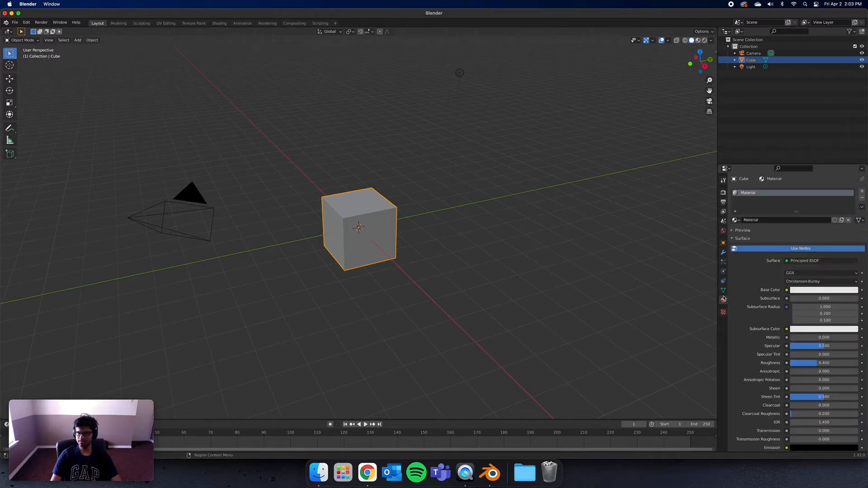
{"action": "left_click", "coordinate": [723, 193]}
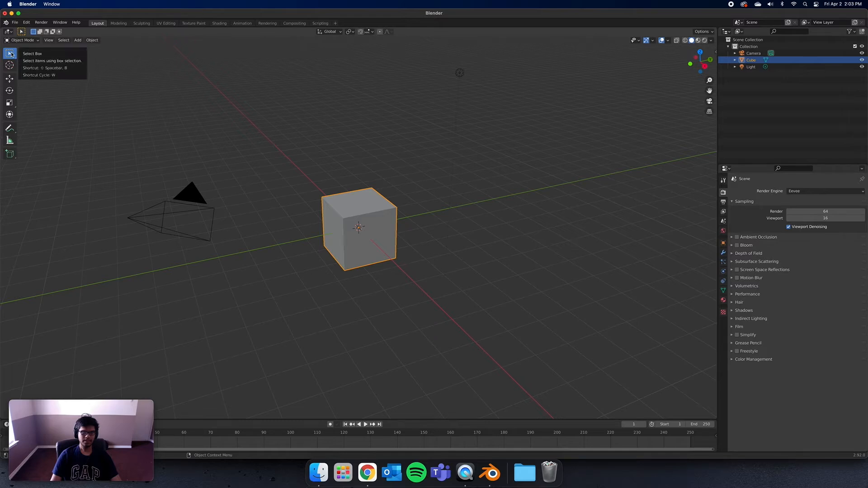
- Select the camera, the cube and the light in turn directly in the viewport
{"action": "left_click", "coordinate": [165, 219]}
{"action": "left_click", "coordinate": [371, 222]}
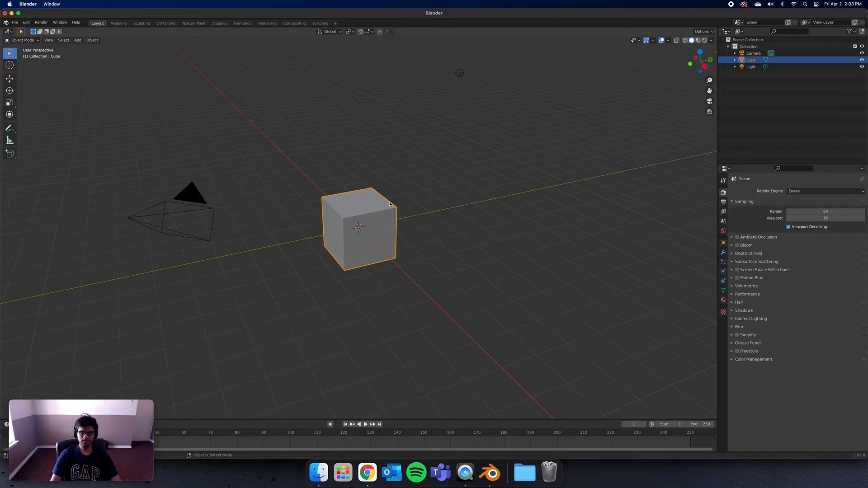
{"action": "left_click", "coordinate": [460, 73]}
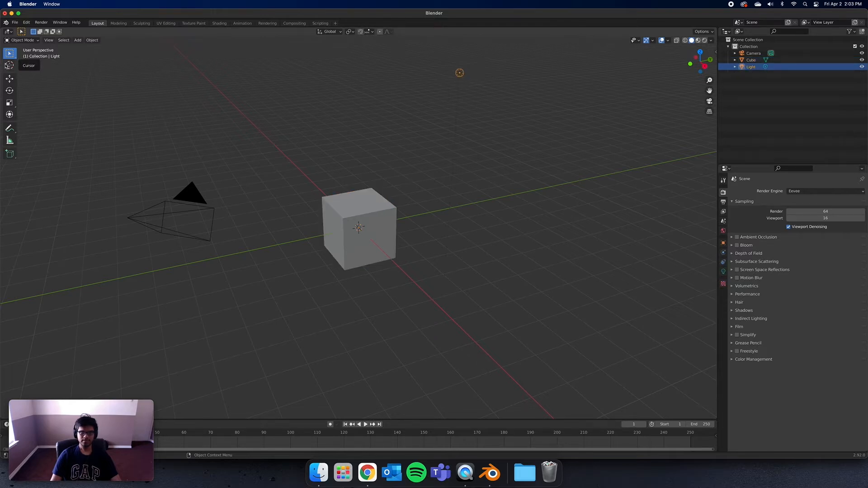
- Try moving the cube back along the X axis with the Move tool and return it to its starting position
{"action": "left_click", "coordinate": [6, 66]}
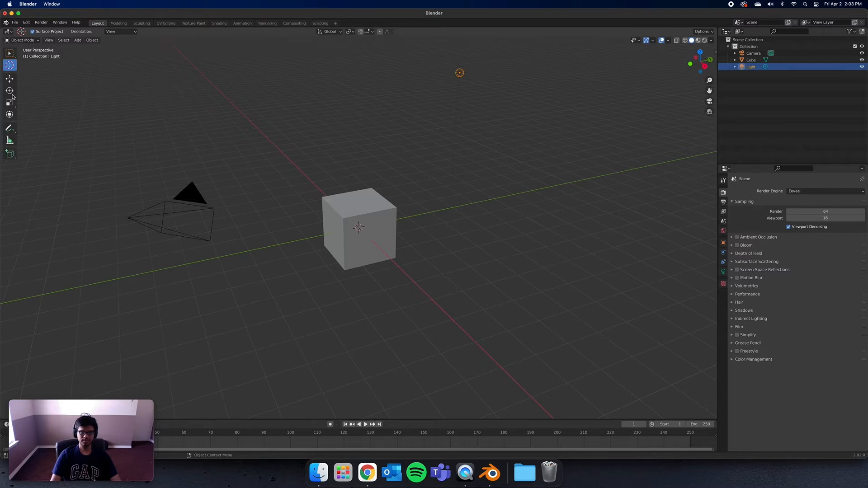
{"action": "left_click", "coordinate": [9, 80]}
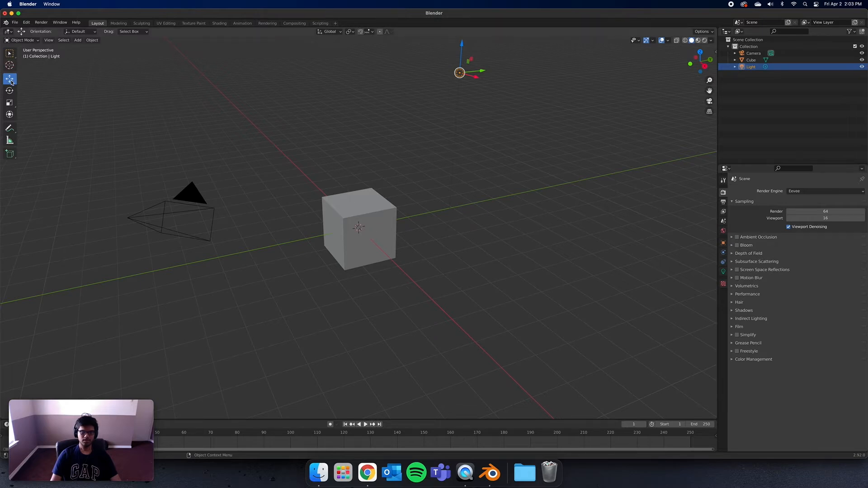
{"action": "left_click", "coordinate": [370, 215]}
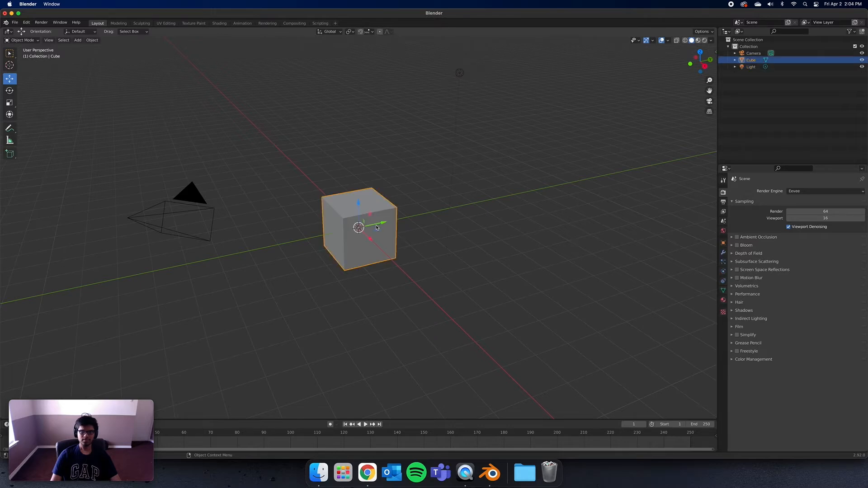
{"action": "left_click_drag", "start_coordinate": [369, 238], "coordinate": [302, 133]}
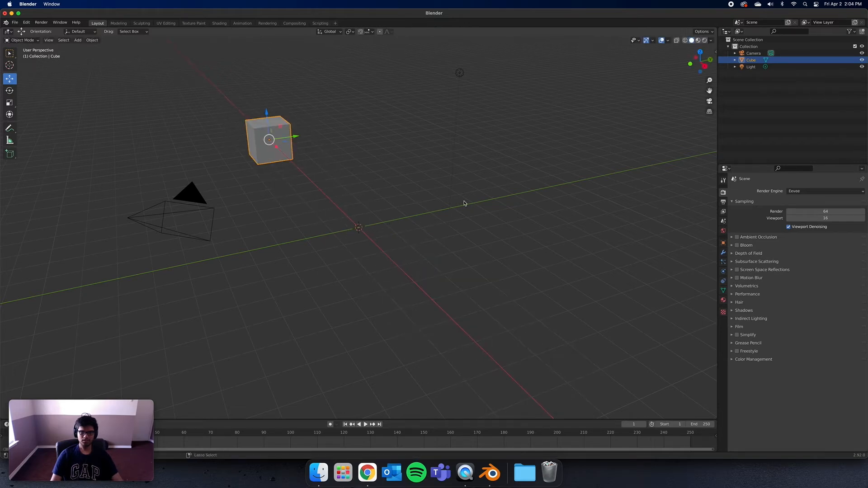
{"action": "key", "text": "alt+g"}
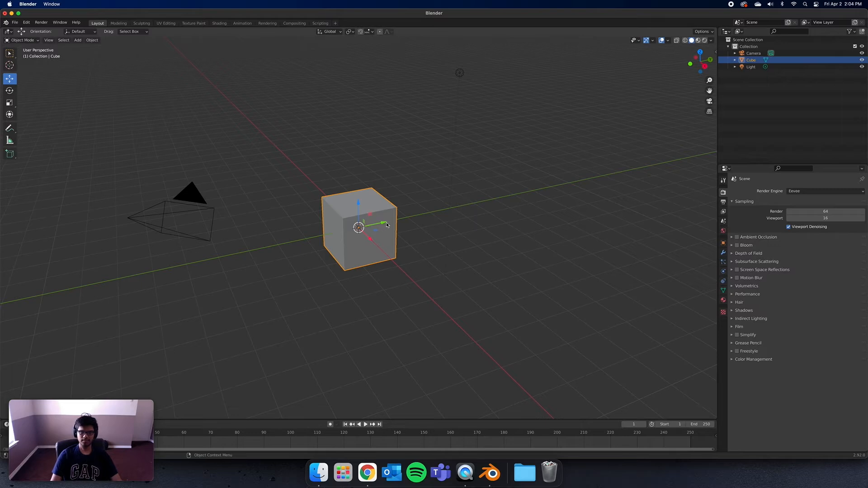
- Try moving the cube along the Y axis and upward along the Z axis, undoing each move
{"action": "left_click_drag", "start_coordinate": [386, 225], "coordinate": [251, 188]}
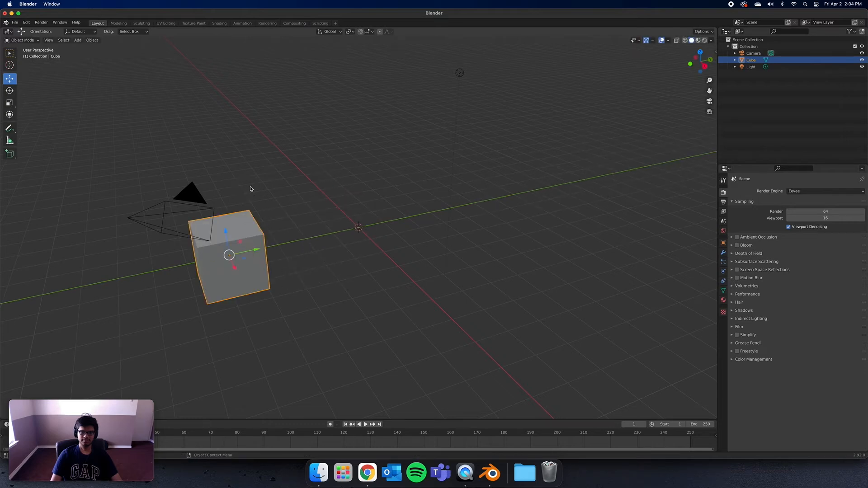
{"action": "key", "text": "super+z"}
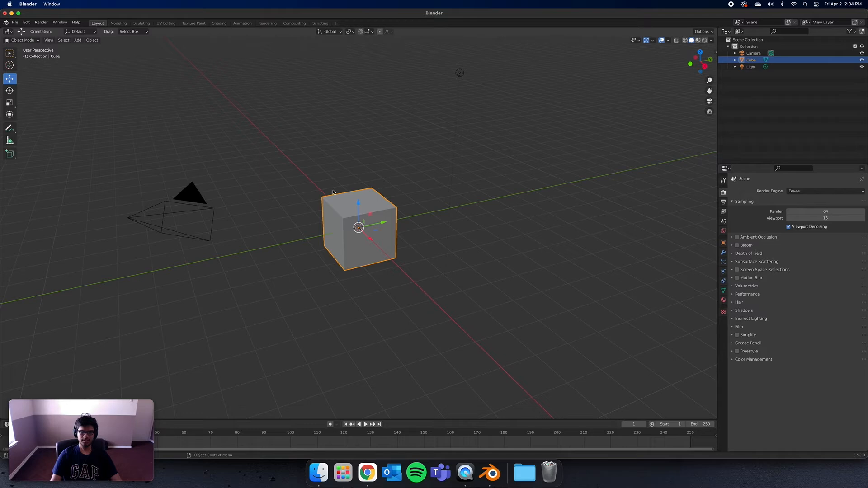
{"action": "left_click_drag", "start_coordinate": [359, 207], "coordinate": [374, 137]}
{"action": "key", "text": "super+z"}
- Try rotating the cube about different axes with the Rotate tool and undo the rotations
{"action": "left_click", "coordinate": [11, 92]}
{"action": "left_click_drag", "start_coordinate": [356, 209], "coordinate": [333, 192]}
{"action": "left_click_drag", "start_coordinate": [354, 236], "coordinate": [380, 246]}
{"action": "key", "text": "super+z"}
{"action": "key", "text": "super+z"}
{"action": "key", "text": "super+z"}
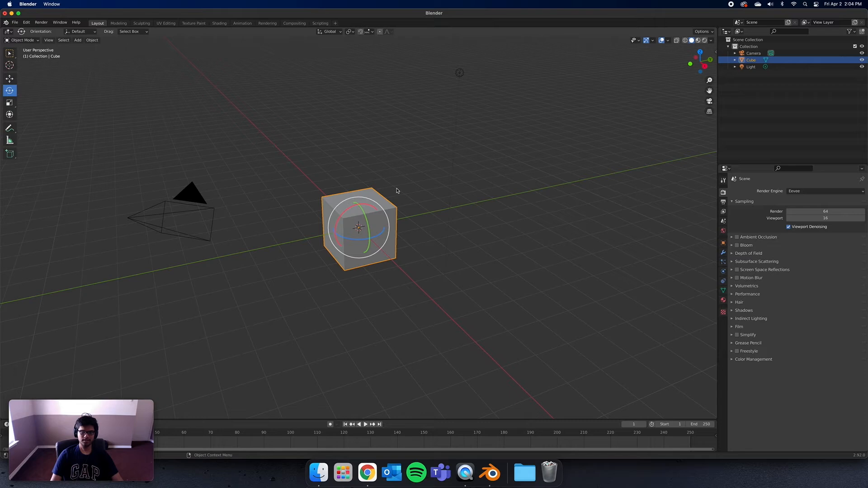
- Try scaling the cube along the X axis and the Y axis with the Scale tool, undoing each change
{"action": "left_click", "coordinate": [9, 102]}
{"action": "left_click_drag", "start_coordinate": [362, 232], "coordinate": [409, 288]}
{"action": "key", "text": "super+z"}
{"action": "left_click_drag", "start_coordinate": [384, 223], "coordinate": [515, 207]}
{"action": "key", "text": "super+z"}
- Try stretching the cube along the Z axis with the Scale tool and along the X axis with the Transform tool, undoing each change
{"action": "left_click_drag", "start_coordinate": [360, 206], "coordinate": [369, 78]}
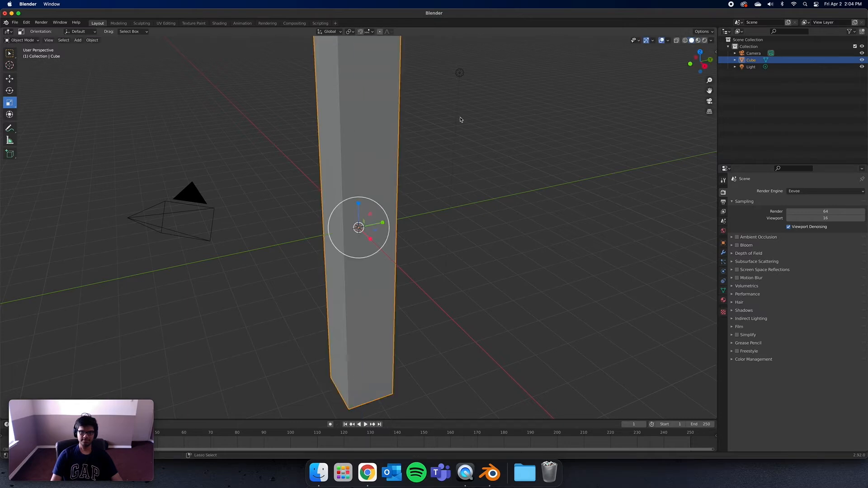
{"action": "key", "text": "super+z"}
{"action": "left_click", "coordinate": [9, 114]}
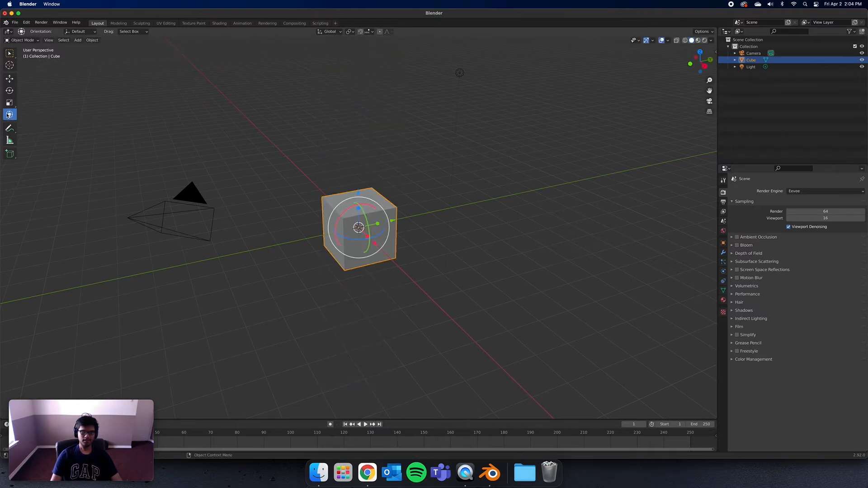
{"action": "left_click_drag", "start_coordinate": [380, 249], "coordinate": [378, 297]}
{"action": "key", "text": "ctrl+z"}
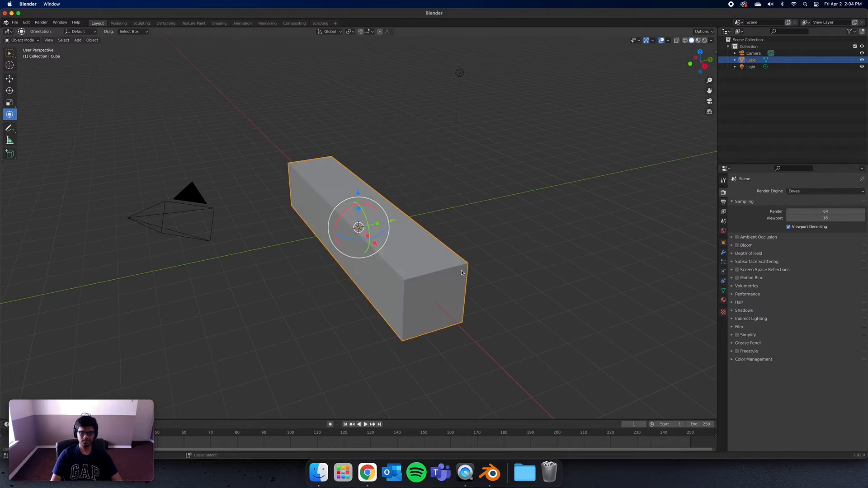
{"action": "key", "text": "ctrl+z"}
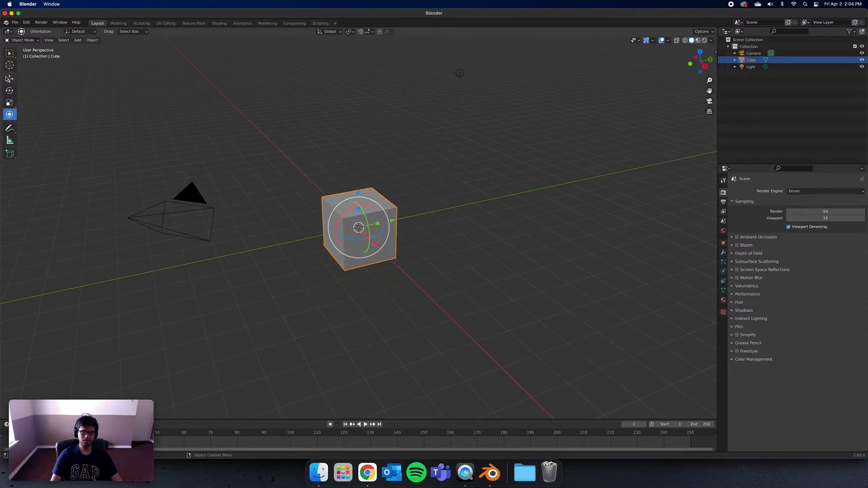
{"action": "left_click", "coordinate": [9, 79]}
{"action": "left_click", "coordinate": [9, 91]}
{"action": "left_click", "coordinate": [9, 103]}
{"action": "left_click", "coordinate": [6, 82]}
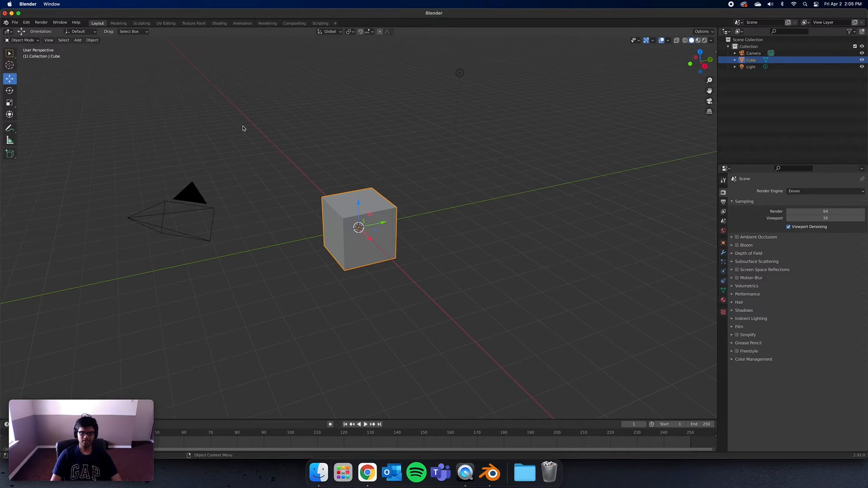
- Scale the cube into a flat, elongated block, about 2.76 along the Y axis and about 0.59 along the Z axis
{"action": "middle_click_drag", "start_coordinate": [357, 214], "coordinate": [391, 213]}
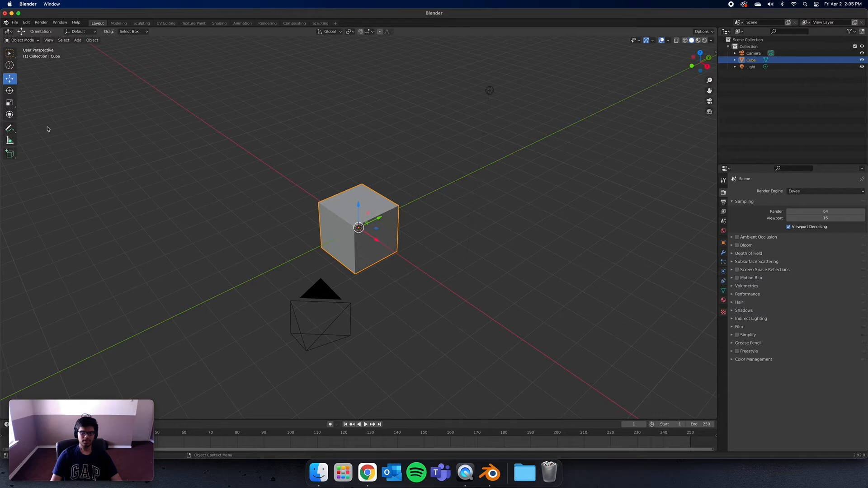
{"action": "left_click", "coordinate": [11, 103]}
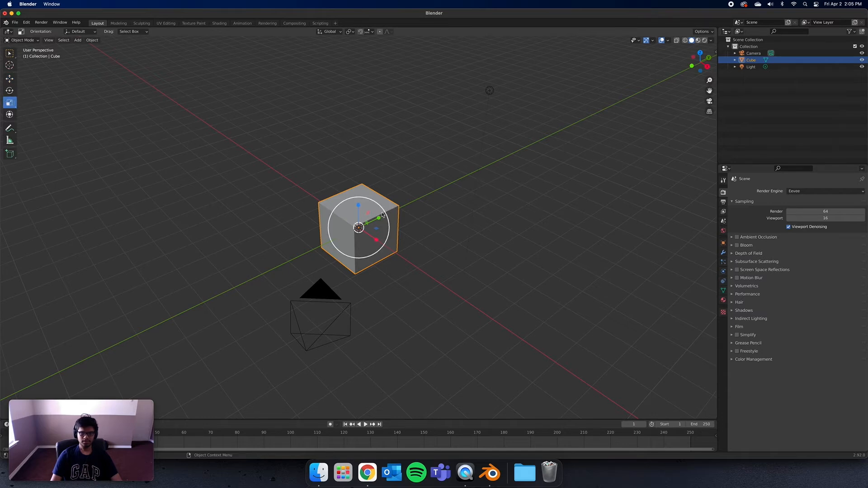
{"action": "left_click_drag", "start_coordinate": [379, 215], "coordinate": [430, 188]}
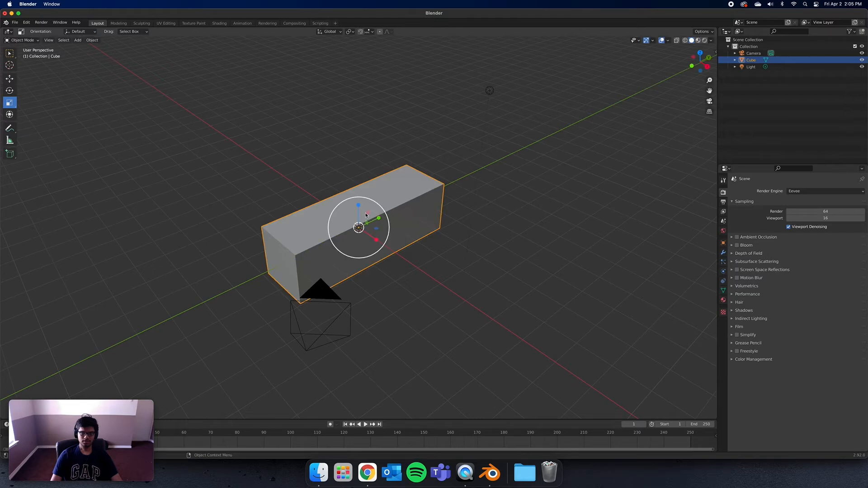
{"action": "left_click_drag", "start_coordinate": [358, 205], "coordinate": [372, 224]}
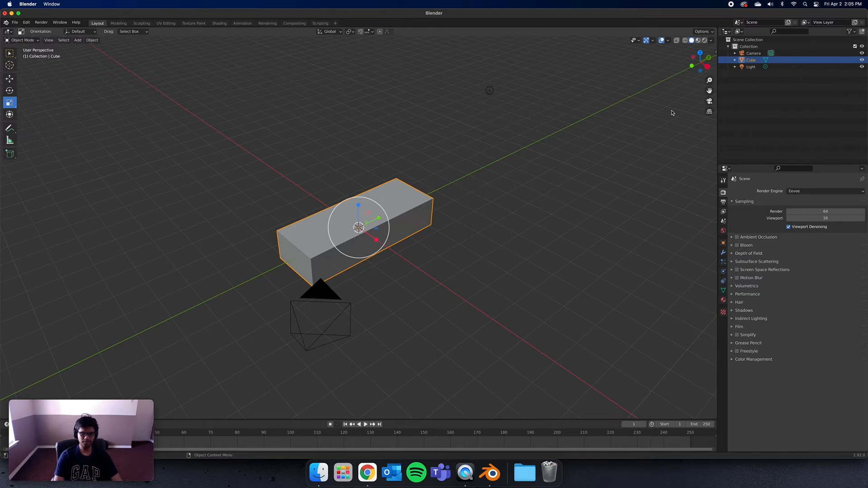
- Show the viewport sidebar and review the block's transform values, the active tool options and the view settings
{"action": "key", "text": "n"}
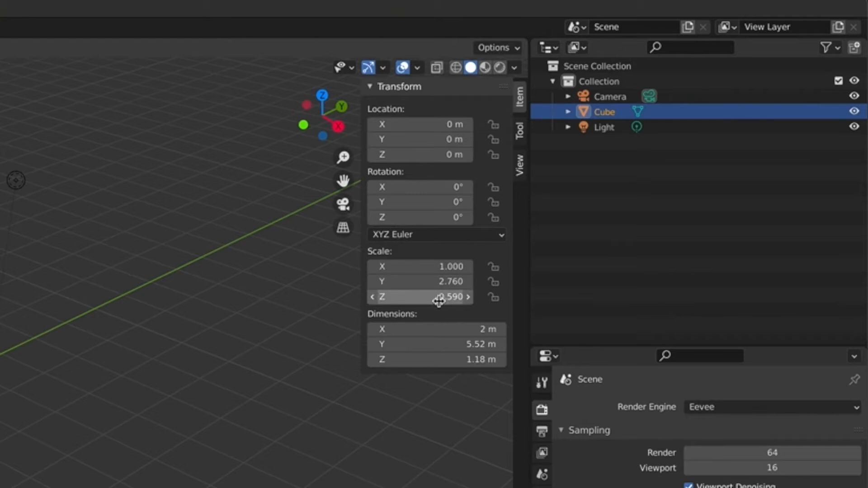
{"action": "left_click", "coordinate": [520, 131]}
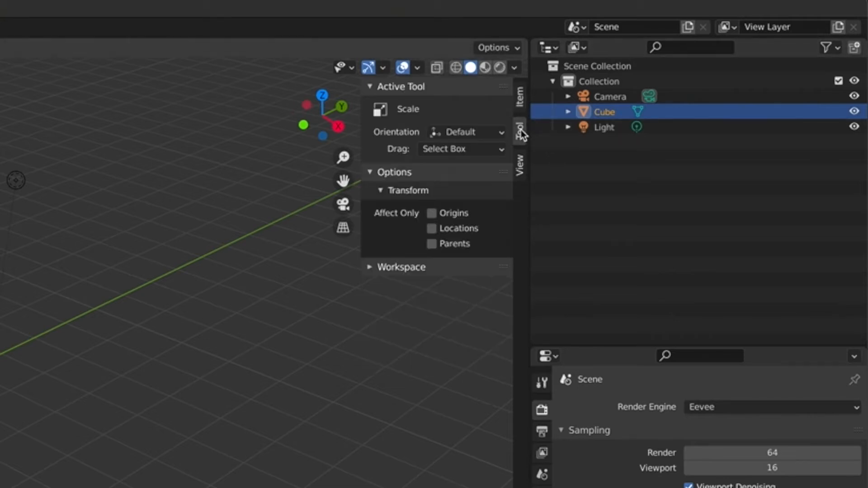
{"action": "left_click", "coordinate": [520, 165]}
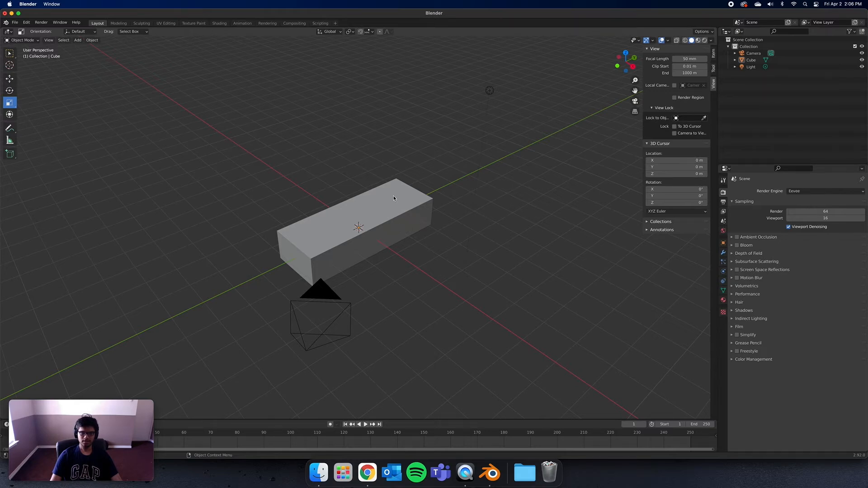
- Duplicate the block and move the copy about 2.7 m along the X axis, beside the original
{"action": "left_click", "coordinate": [386, 206]}
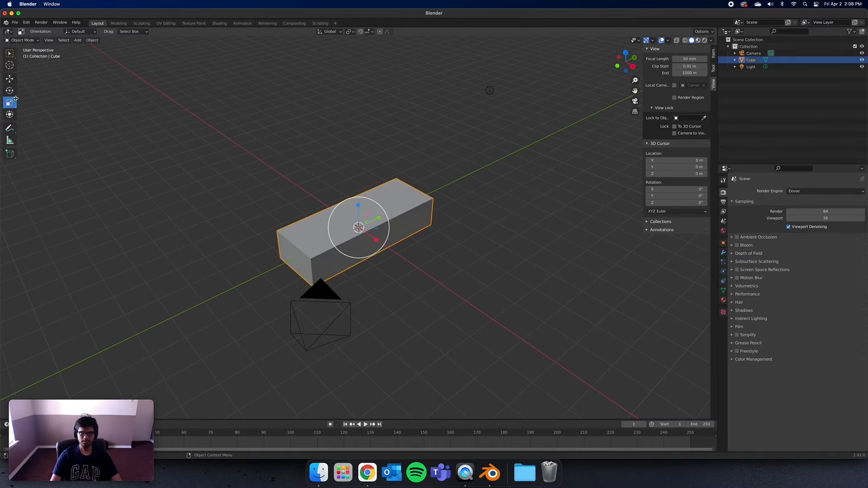
{"action": "left_click", "coordinate": [9, 79]}
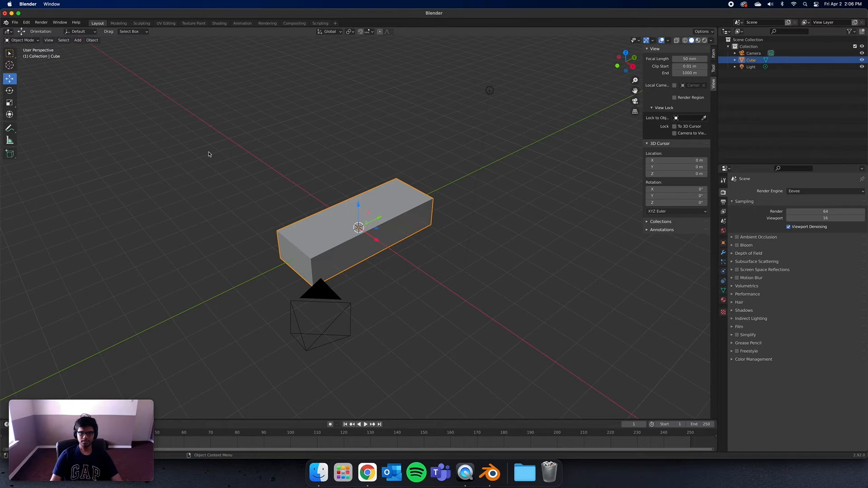
{"action": "right_click", "coordinate": [343, 226]}
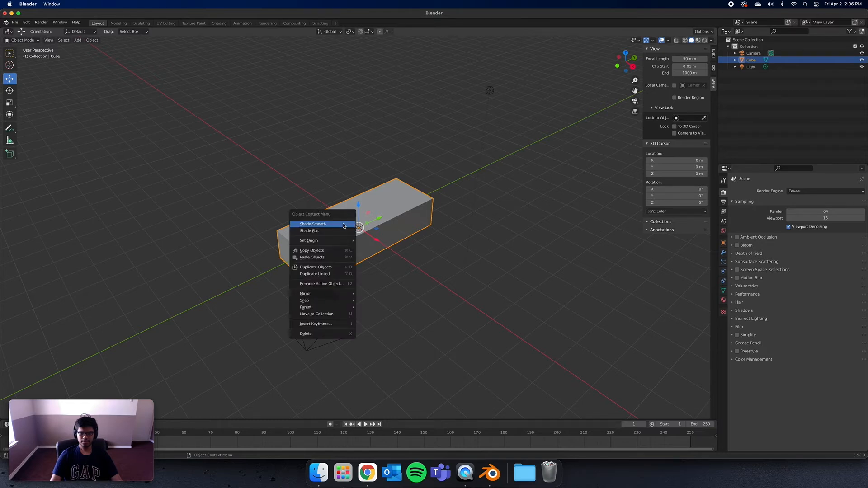
{"action": "left_click", "coordinate": [336, 267]}
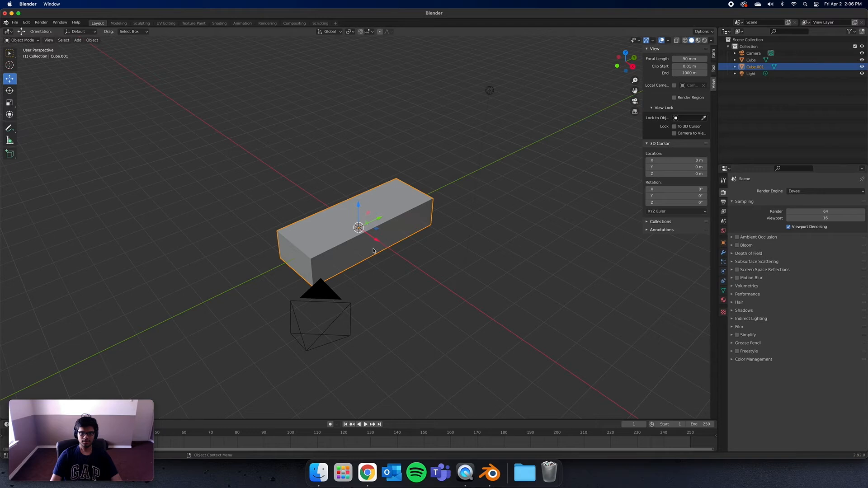
{"action": "key", "text": "shift+d"}
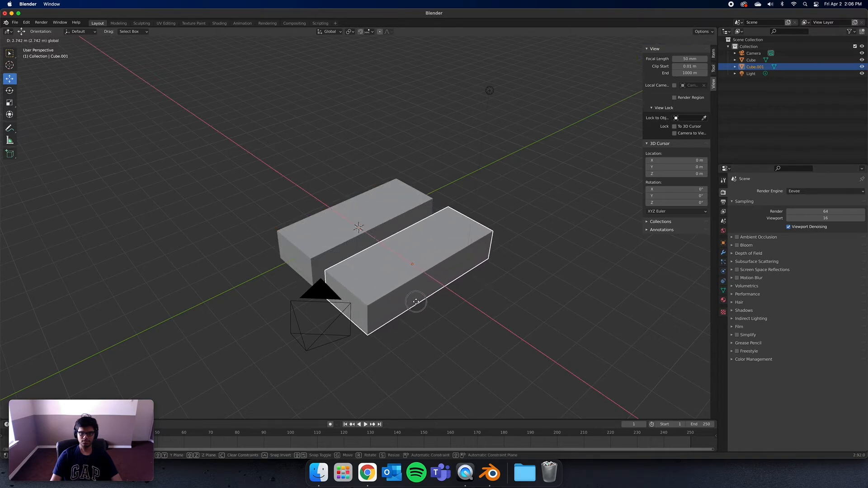
{"action": "left_click", "coordinate": [413, 301]}
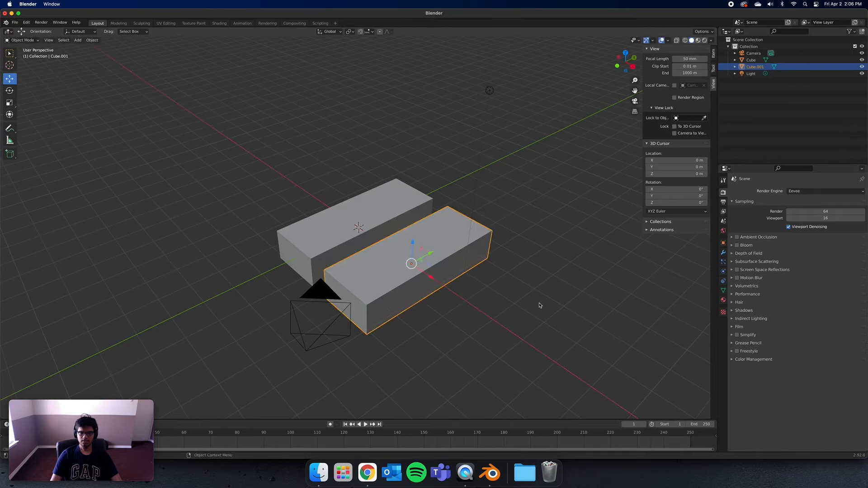
{"action": "left_click", "coordinate": [539, 305]}
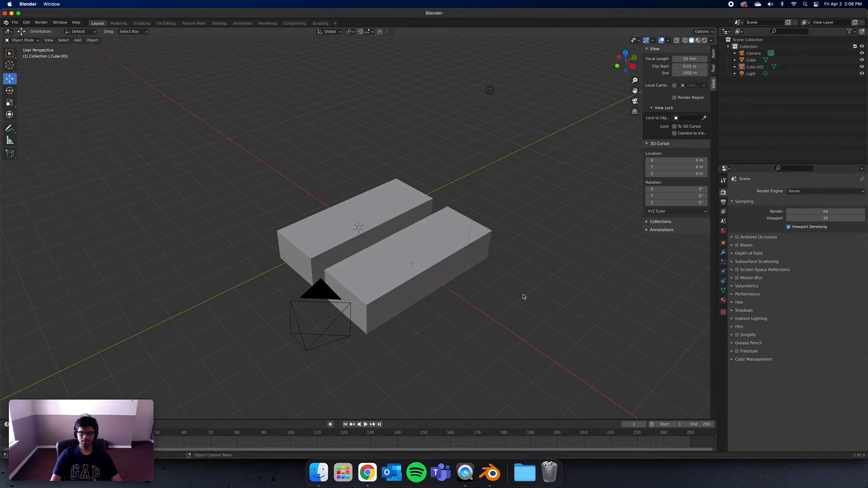
- Duplicate the second block and move the new copy further along the X axis to form a row of three
{"action": "left_click", "coordinate": [425, 264]}
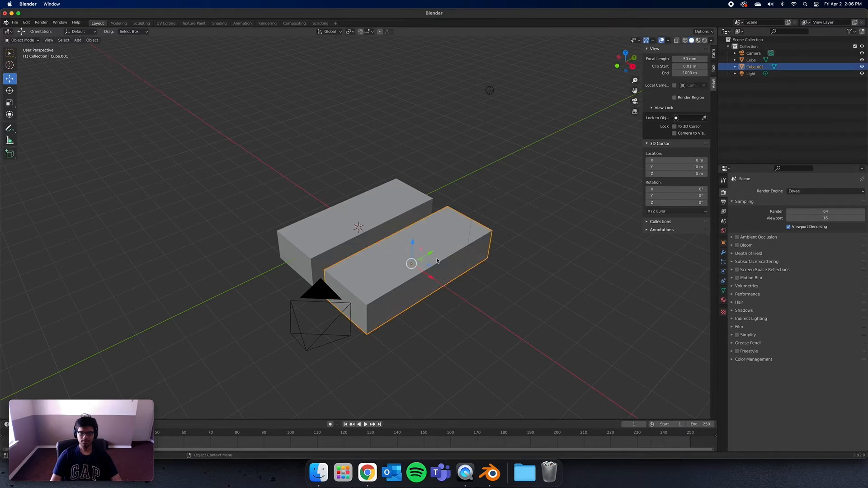
{"action": "right_click", "coordinate": [450, 235]}
{"action": "left_click", "coordinate": [450, 236]}
{"action": "right_click", "coordinate": [450, 236]}
{"action": "left_click_drag", "start_coordinate": [425, 277], "coordinate": [483, 339]}
{"action": "left_click", "coordinate": [586, 351]}
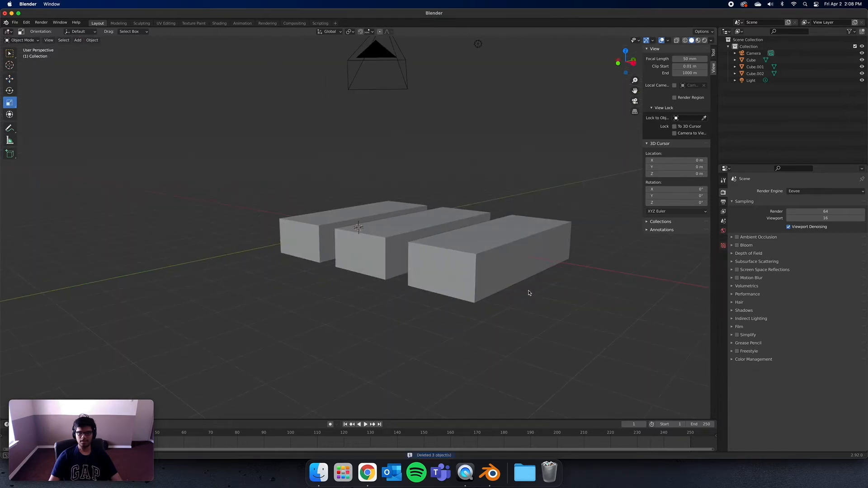
- Select all three blocks and duplicate them in place
{"action": "middle_click_drag", "start_coordinate": [530, 293], "coordinate": [522, 344]}
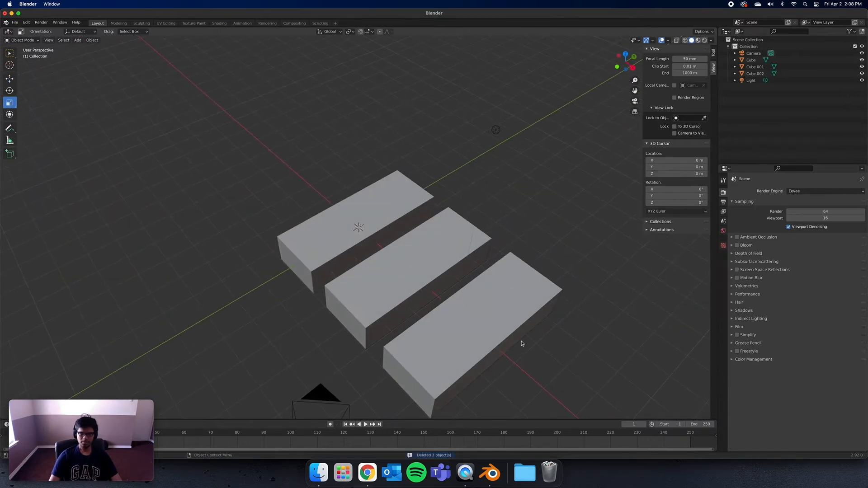
{"action": "left_click", "coordinate": [463, 337]}
{"action": "left_click", "coordinate": [367, 276], "text": "shift"}
{"action": "left_click", "coordinate": [309, 235], "text": "shift"}
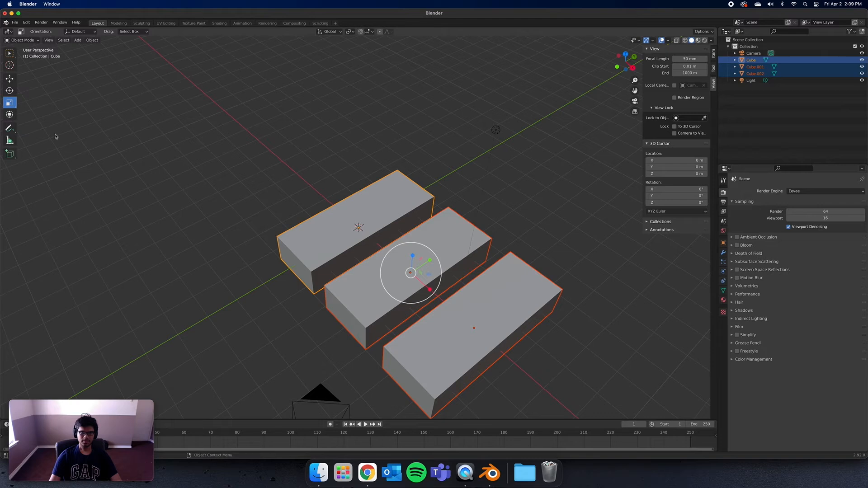
{"action": "left_click", "coordinate": [10, 79]}
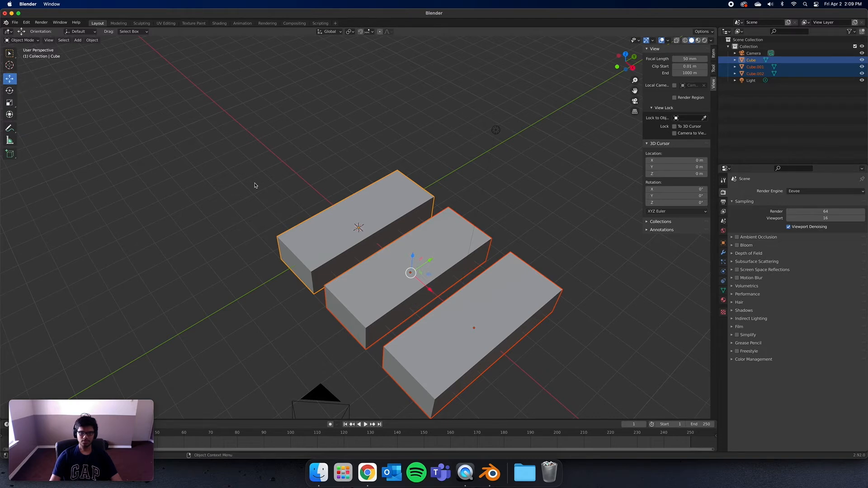
{"action": "right_click", "coordinate": [388, 266]}
{"action": "left_click", "coordinate": [388, 264]}
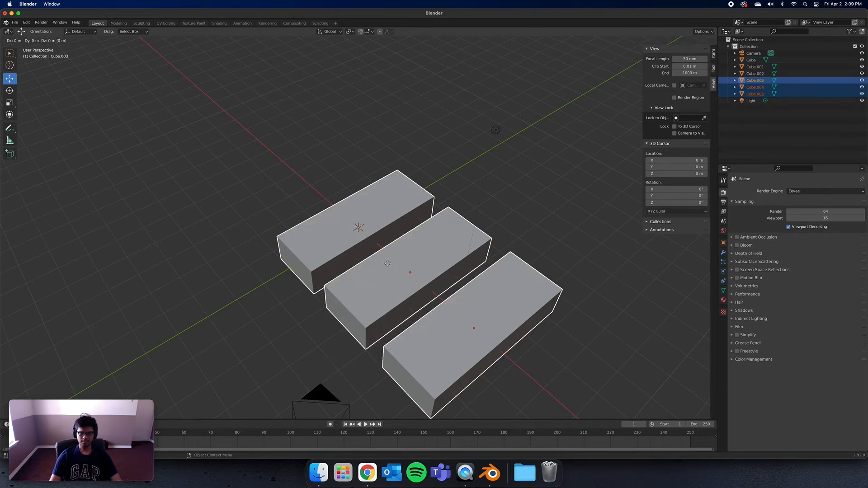
{"action": "left_click", "coordinate": [387, 264]}
- Raise the three duplicated blocks about 1.1 m along the Z axis, onto the lower layer
{"action": "middle_click_drag", "start_coordinate": [388, 266], "coordinate": [390, 247]}
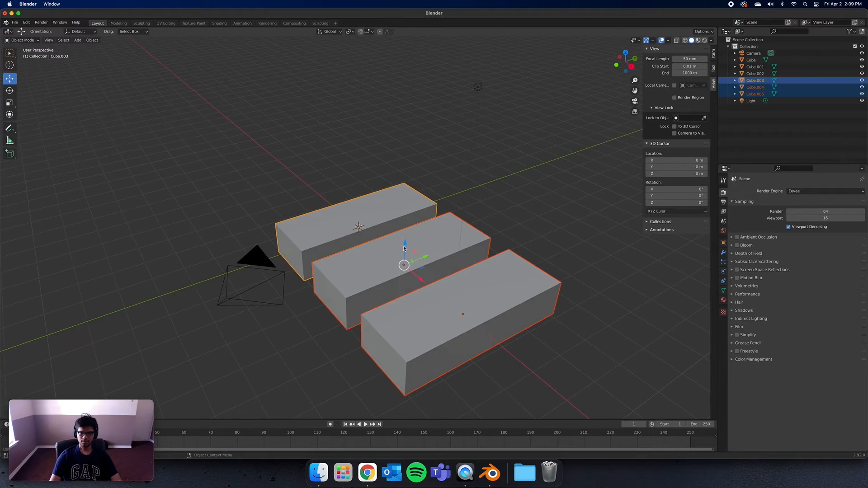
{"action": "mouse_move", "coordinate": [405, 249]}
{"action": "middle_mouse_down"}
{"action": "mouse_move", "coordinate": [394, 248]}
{"action": "mouse_move", "coordinate": [405, 246]}
{"action": "middle_mouse_up"}
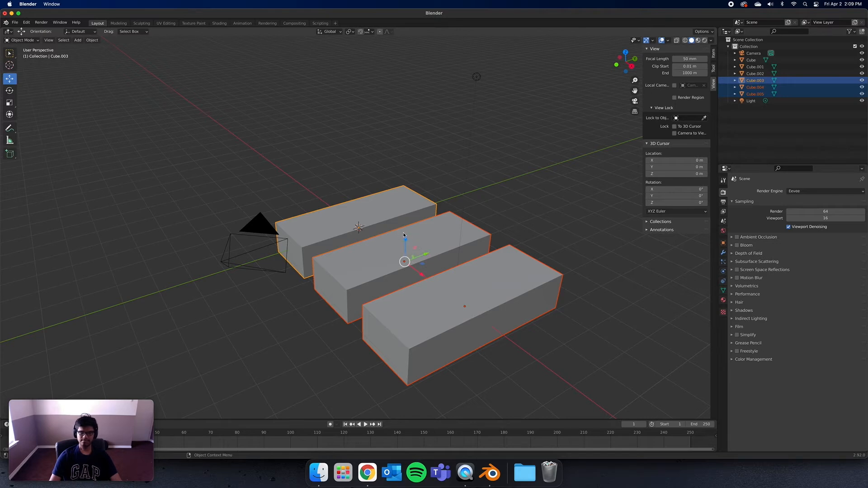
{"action": "left_click_drag", "start_coordinate": [404, 237], "coordinate": [407, 205]}
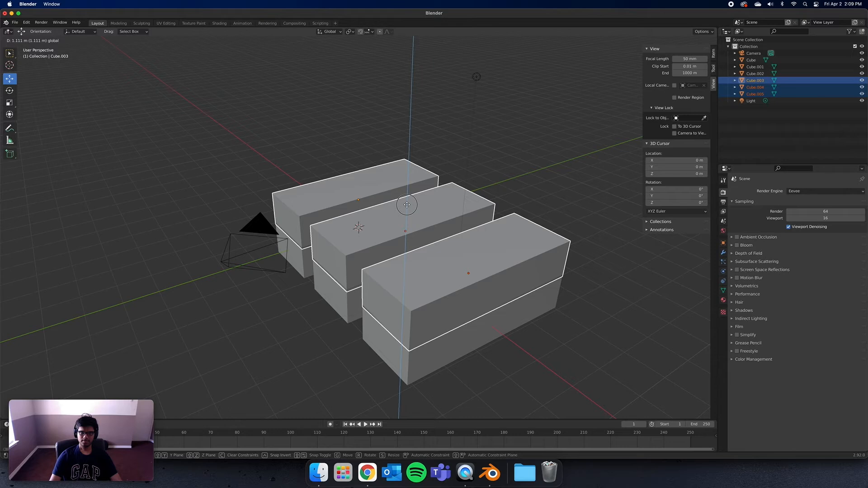
{"action": "left_click_drag", "start_coordinate": [407, 205], "coordinate": [407, 205]}
- Rotate the three upper blocks about 90° around the Z axis so they lie across the lower layer
{"action": "middle_click_drag", "start_coordinate": [472, 293], "coordinate": [439, 286]}
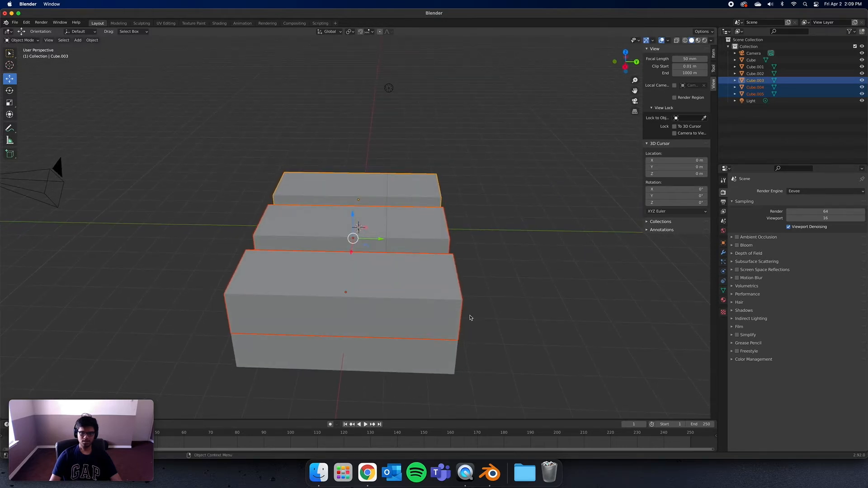
{"action": "left_click", "coordinate": [10, 91]}
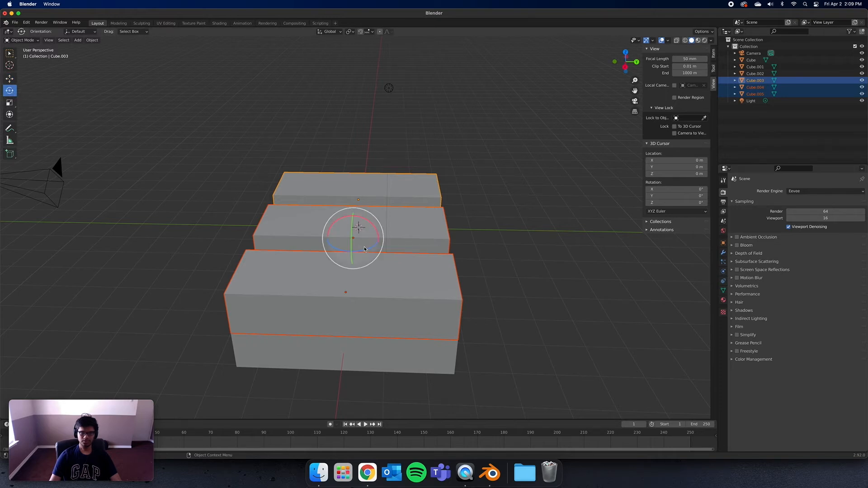
{"action": "left_click_drag", "start_coordinate": [365, 251], "coordinate": [394, 191]}
{"action": "left_click", "coordinate": [480, 311]}
- Move the lower block at the origin along the X axis, closer to the middle lower block
{"action": "middle_click_drag", "start_coordinate": [516, 357], "coordinate": [296, 352]}
{"action": "left_click", "coordinate": [352, 271]}
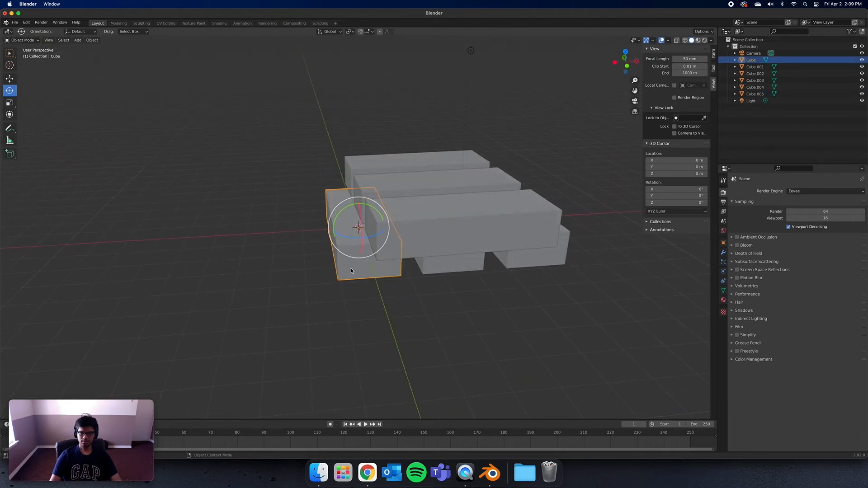
{"action": "left_click", "coordinate": [10, 79]}
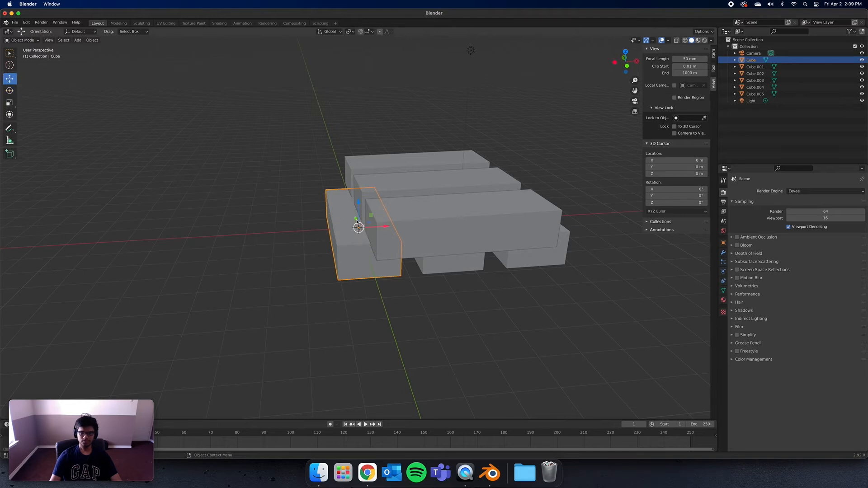
{"action": "left_click_drag", "start_coordinate": [388, 229], "coordinate": [466, 223]}
{"action": "left_click", "coordinate": [464, 260]}
{"action": "left_click", "coordinate": [546, 307]}
- Nudge the lower block farthest from the origin slightly along the X axis toward the middle lower block
{"action": "middle_click_drag", "start_coordinate": [546, 308], "coordinate": [515, 298]}
{"action": "left_click", "coordinate": [516, 286]}
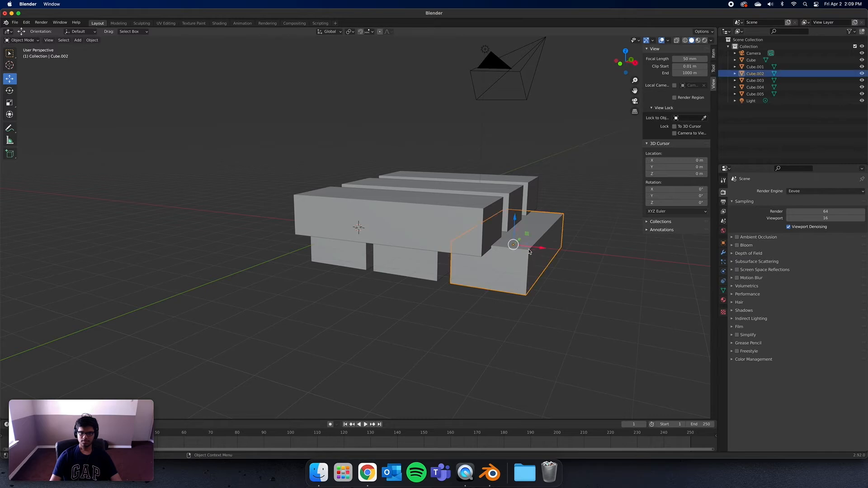
{"action": "left_click_drag", "start_coordinate": [537, 247], "coordinate": [534, 248]}
{"action": "left_click", "coordinate": [574, 308]}
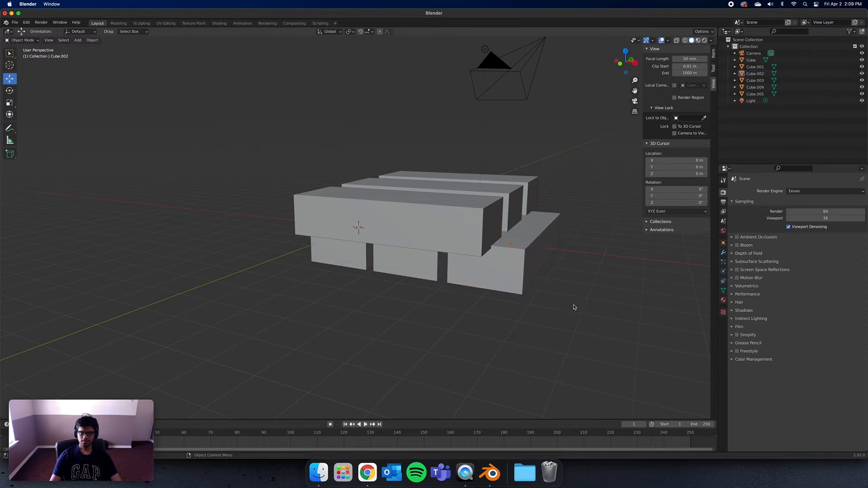
- Raise the end block of the upper layer, on the side opposite the positive Y direction, slightly along the Z axis
{"action": "middle_click_drag", "start_coordinate": [573, 308], "coordinate": [576, 315]}
{"action": "left_click", "coordinate": [437, 223]}
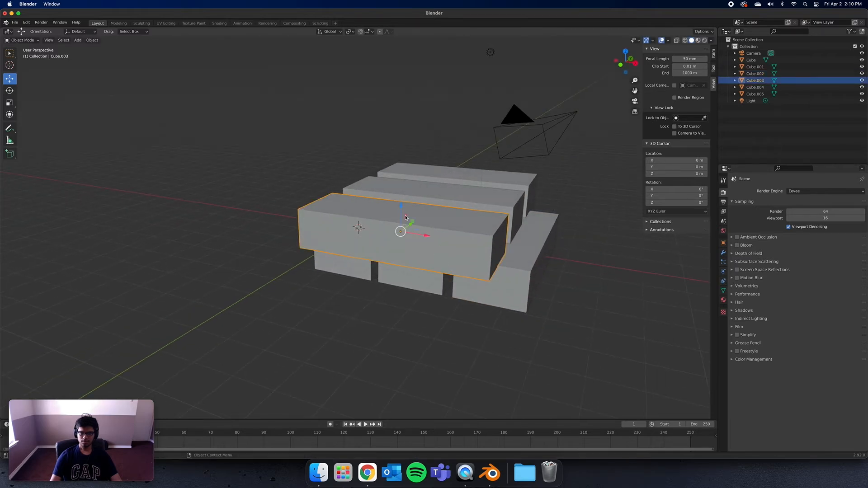
{"action": "left_click_drag", "start_coordinate": [401, 215], "coordinate": [400, 205]}
{"action": "left_click", "coordinate": [593, 310]}
- Lower the raised end block along the Z axis until it rests on the lower layer
{"action": "middle_click_drag", "start_coordinate": [593, 310], "coordinate": [567, 303]}
{"action": "scroll", "coordinate": [558, 305], "scroll_direction": "up", "scroll_amount": 5}
{"action": "scroll", "coordinate": [575, 305], "scroll_direction": "down", "scroll_amount": 3}
{"action": "scroll", "coordinate": [398, 232], "scroll_direction": "up", "scroll_amount": 1}
{"action": "scroll", "coordinate": [398, 232], "scroll_direction": "up", "scroll_amount": 6}
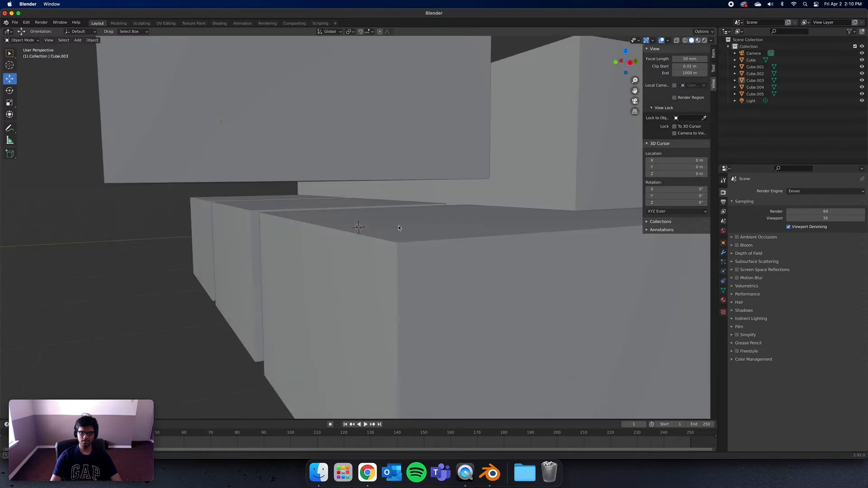
{"action": "left_click", "coordinate": [317, 131]}
{"action": "middle_click_drag", "start_coordinate": [317, 131], "coordinate": [286, 152]}
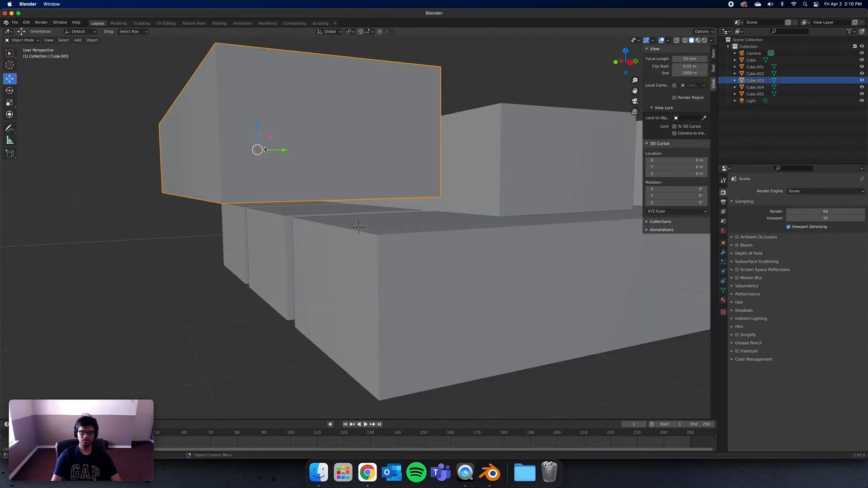
{"action": "left_click_drag", "start_coordinate": [259, 134], "coordinate": [259, 150]}
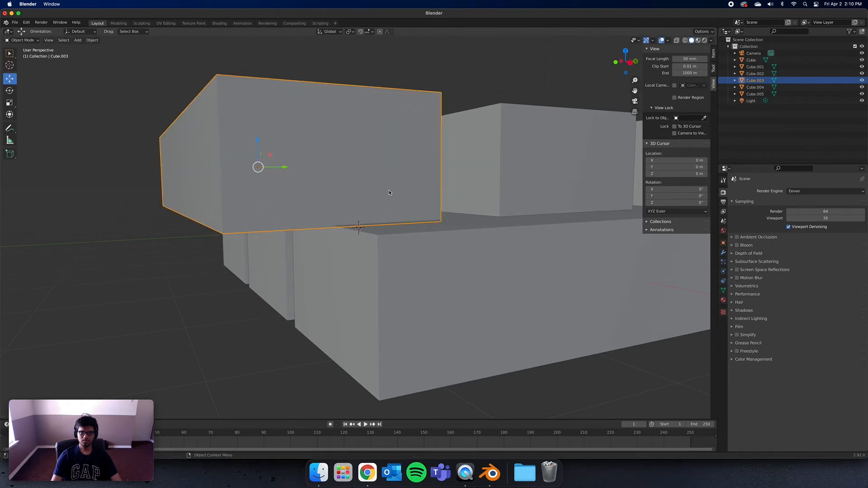
{"action": "middle_click_drag", "start_coordinate": [381, 187], "coordinate": [362, 209]}
{"action": "left_click", "coordinate": [362, 210]}
- Move the upper layer's end block on the positive Y side along the Y axis, closer to the middle upper block
{"action": "scroll", "coordinate": [362, 211], "scroll_direction": "down", "scroll_amount": 5}
{"action": "left_click", "coordinate": [488, 234]}
{"action": "middle_click_drag", "start_coordinate": [563, 249], "coordinate": [505, 296]}
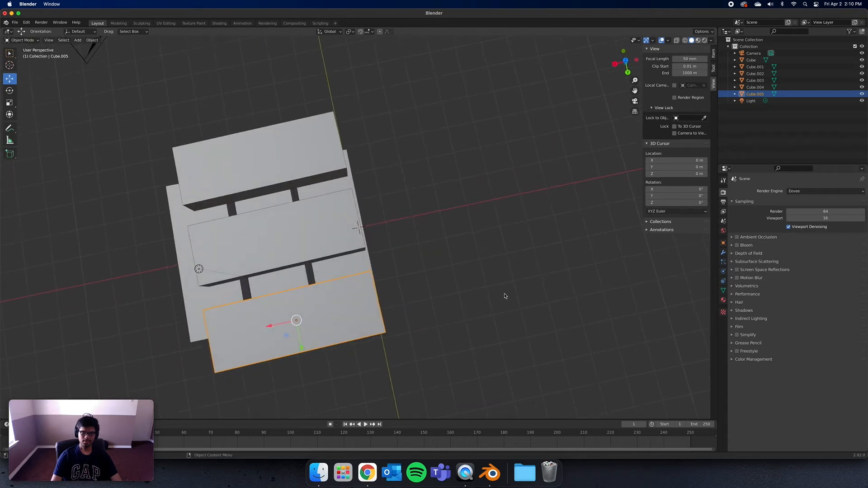
{"action": "left_click", "coordinate": [215, 319]}
{"action": "left_click", "coordinate": [290, 320]}
{"action": "left_click_drag", "start_coordinate": [298, 339], "coordinate": [298, 329]}
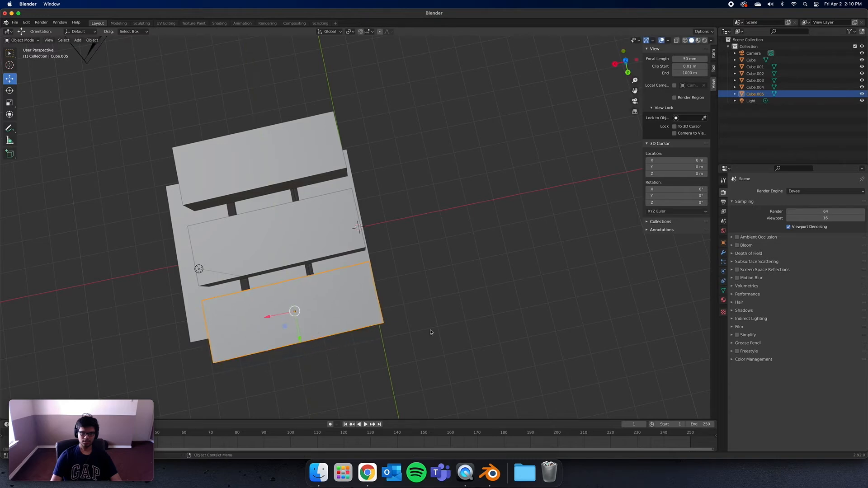
{"action": "left_click", "coordinate": [441, 324]}
- Nudge the middle upper block along the Y axis to even out the gaps on both sides
{"action": "middle_click_drag", "start_coordinate": [441, 324], "coordinate": [349, 271]}
{"action": "left_click", "coordinate": [348, 272]}
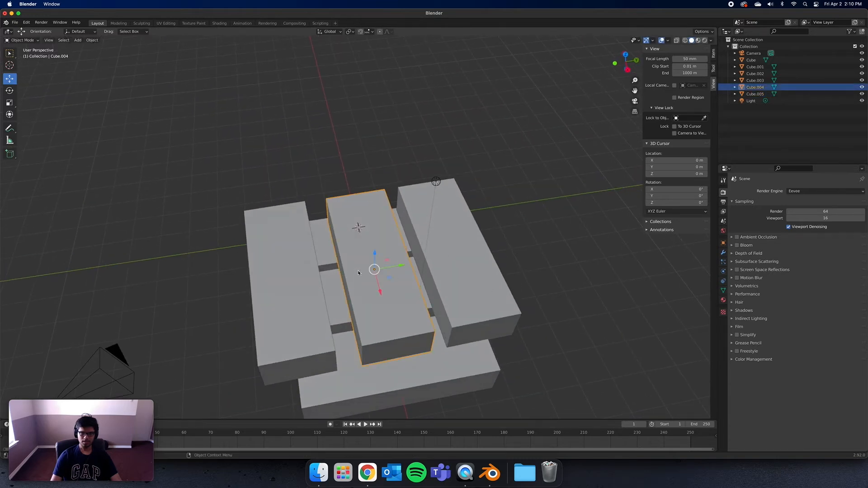
{"action": "left_click_drag", "start_coordinate": [389, 266], "coordinate": [385, 268]}
{"action": "left_click", "coordinate": [530, 344]}
- Nudge the upper blocks one by one along the X axis so their ends line up over the lower layer
{"action": "middle_click_drag", "start_coordinate": [453, 368], "coordinate": [474, 356]}
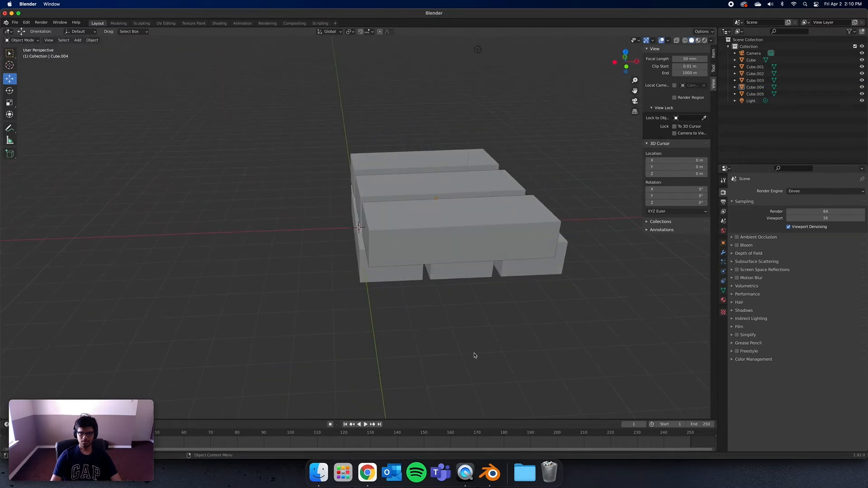
{"action": "left_click", "coordinate": [479, 246]}
{"action": "left_click_drag", "start_coordinate": [484, 228], "coordinate": [485, 227]}
{"action": "middle_click_drag", "start_coordinate": [486, 227], "coordinate": [500, 226]}
{"action": "left_click", "coordinate": [471, 224]}
{"action": "left_click_drag", "start_coordinate": [461, 232], "coordinate": [468, 231]}
{"action": "left_click", "coordinate": [485, 186]}
{"action": "left_click_drag", "start_coordinate": [484, 185], "coordinate": [490, 185]}
{"action": "left_click", "coordinate": [580, 303]}
- Duplicate the three bottom-layer blocks and raise the copies along the Z axis to form a third layer on top
{"action": "middle_click_drag", "start_coordinate": [580, 302], "coordinate": [519, 290]}
{"action": "left_click", "coordinate": [393, 365]}
{"action": "middle_click_drag", "start_coordinate": [393, 365], "coordinate": [366, 323]}
{"action": "left_click", "coordinate": [254, 226], "text": "shift"}
{"action": "left_click", "coordinate": [346, 236], "text": "shift"}
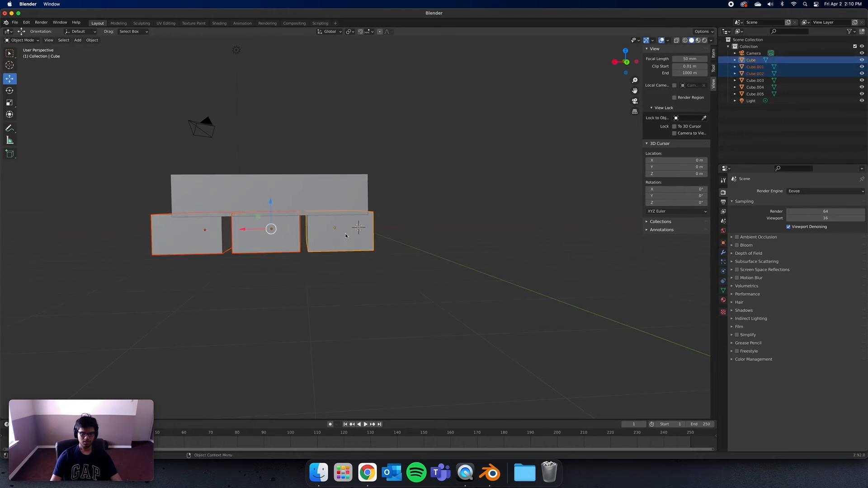
{"action": "middle_click_drag", "start_coordinate": [345, 236], "coordinate": [137, 261]}
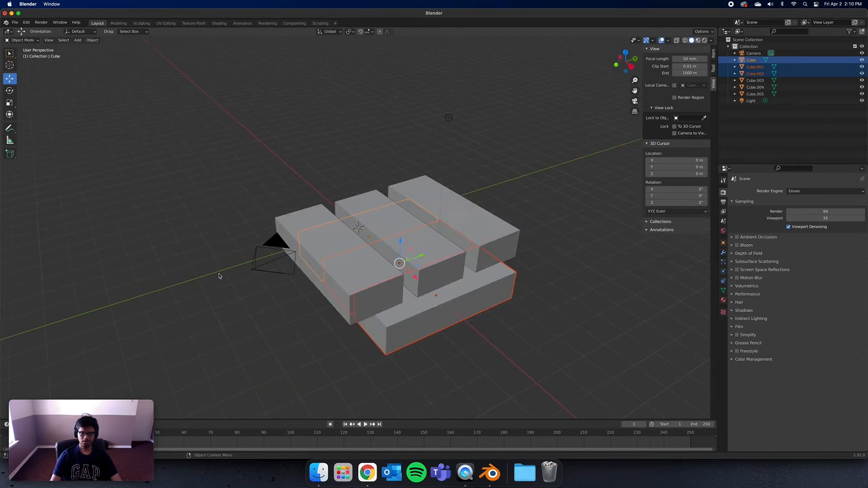
{"action": "right_click", "coordinate": [436, 299]}
{"action": "left_click", "coordinate": [436, 300]}
{"action": "right_click", "coordinate": [436, 302]}
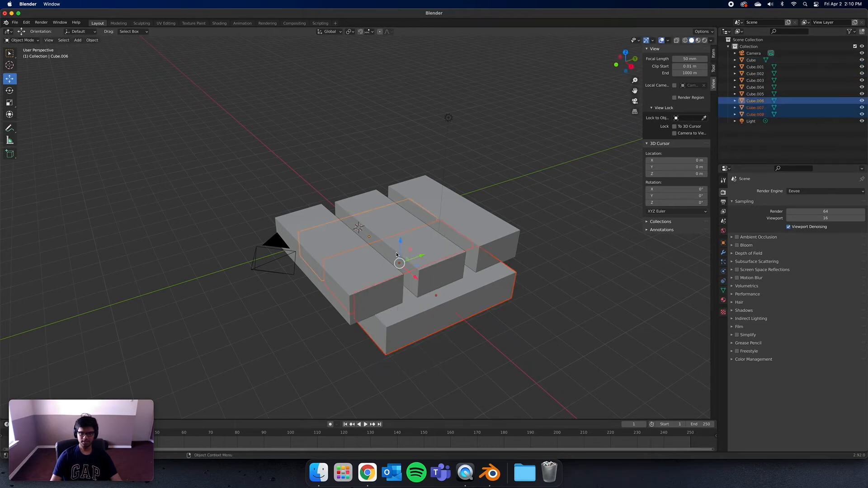
{"action": "left_click_drag", "start_coordinate": [399, 248], "coordinate": [407, 195]}
{"action": "left_click", "coordinate": [539, 360]}
- Move the two outer middle-layer blocks along the Y axis toward the centre block to close the gaps
{"action": "middle_click_drag", "start_coordinate": [537, 360], "coordinate": [336, 349]}
{"action": "scroll", "coordinate": [487, 270], "scroll_direction": "up", "scroll_amount": 3}
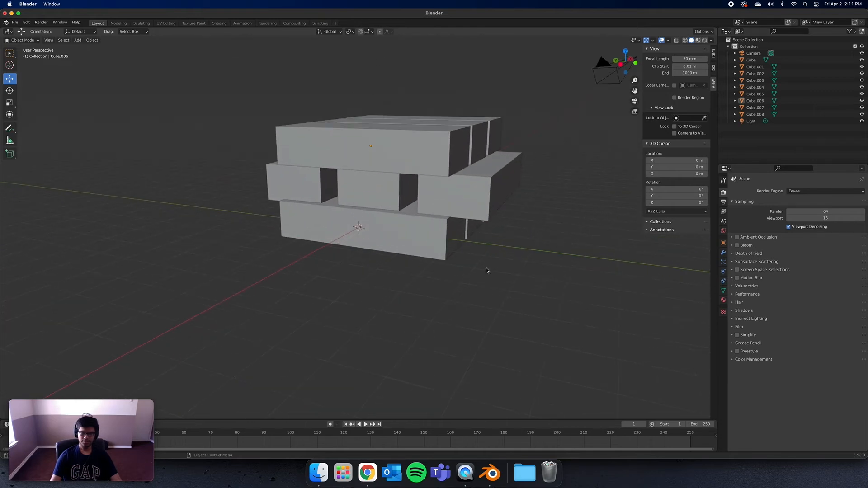
{"action": "scroll", "coordinate": [479, 235], "scroll_direction": "down", "scroll_amount": 1}
{"action": "left_click", "coordinate": [462, 211]}
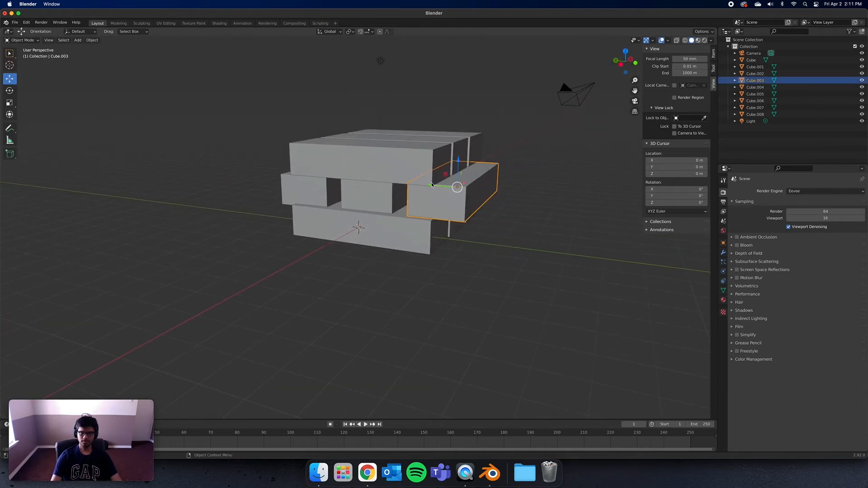
{"action": "left_click_drag", "start_coordinate": [431, 182], "coordinate": [415, 182]}
{"action": "left_click", "coordinate": [302, 186]}
{"action": "left_click_drag", "start_coordinate": [310, 178], "coordinate": [325, 179]}
{"action": "left_click", "coordinate": [471, 263]}
- Raise all six blocks of the middle and top layers together slightly along the Z axis
{"action": "middle_click_drag", "start_coordinate": [471, 262], "coordinate": [316, 259]}
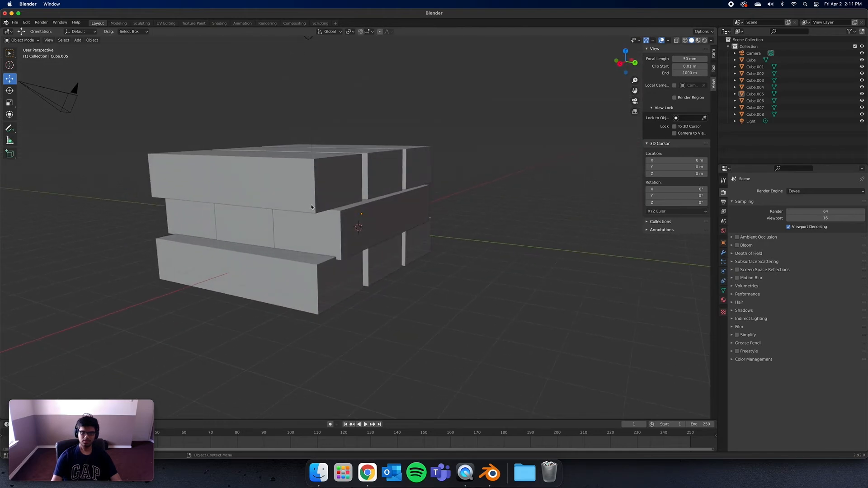
{"action": "left_click", "coordinate": [306, 223]}
{"action": "left_click", "coordinate": [291, 183]}
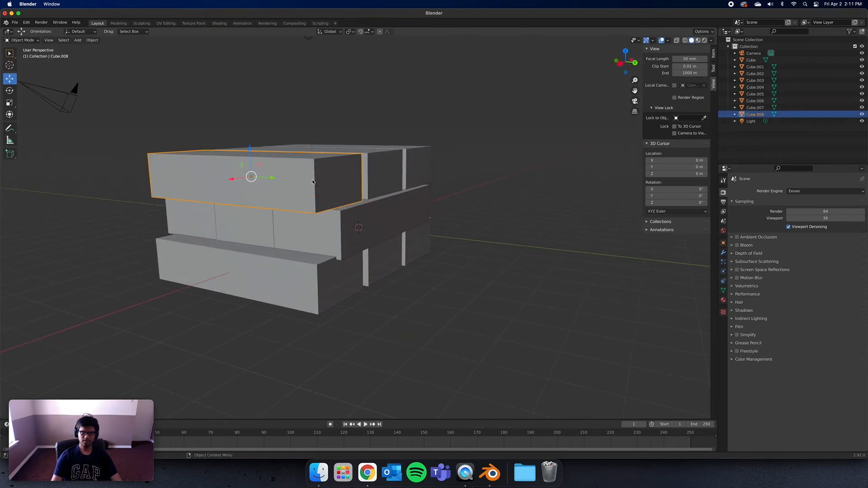
{"action": "left_click", "coordinate": [379, 174], "text": "shift"}
{"action": "left_click", "coordinate": [409, 162], "text": "shift"}
{"action": "left_click", "coordinate": [307, 226], "text": "shift"}
{"action": "left_click", "coordinate": [246, 229], "text": "shift"}
{"action": "left_click", "coordinate": [195, 214], "text": "shift"}
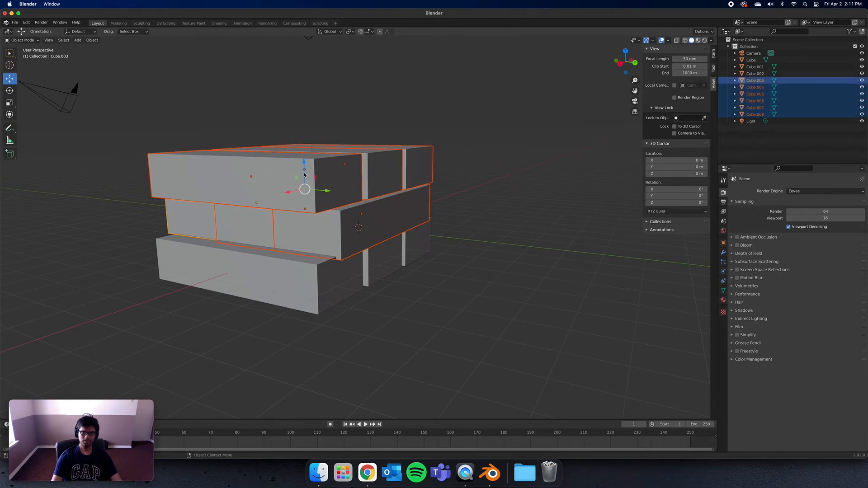
{"action": "left_click_drag", "start_coordinate": [305, 175], "coordinate": [300, 164]}
{"action": "left_click", "coordinate": [427, 291]}
- Nudge the front middle-layer block slightly along the X axis to align it with its neighbours
{"action": "middle_click_drag", "start_coordinate": [426, 291], "coordinate": [187, 297]}
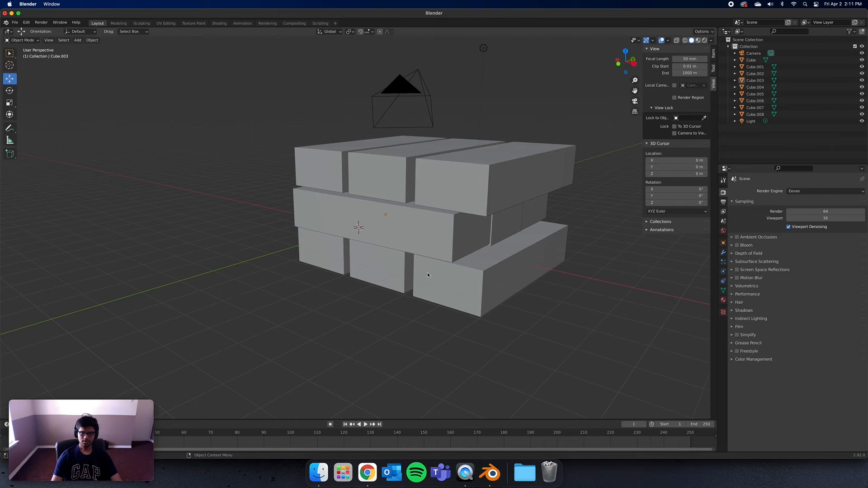
{"action": "left_click", "coordinate": [439, 244]}
{"action": "left_click_drag", "start_coordinate": [402, 219], "coordinate": [405, 219]}
{"action": "left_click", "coordinate": [568, 325]}
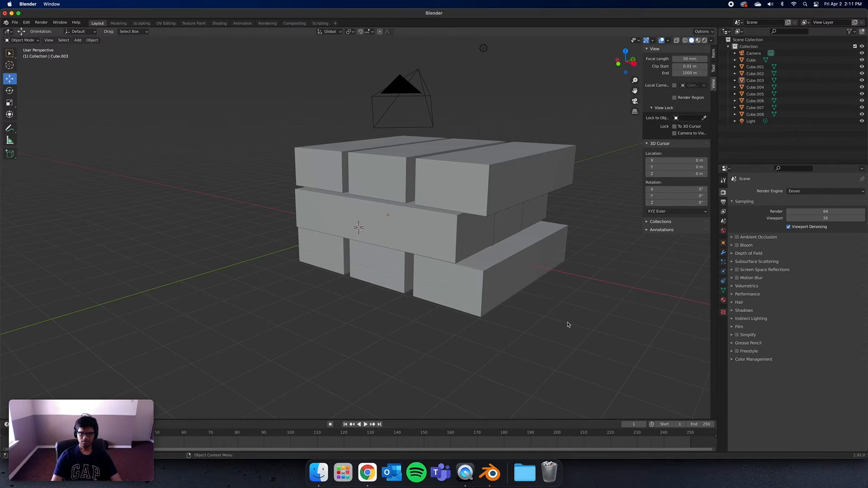
- Nudge the three middle-layer blocks together along the Z axis so they sit evenly between the bottom and top layers
{"action": "middle_click_drag", "start_coordinate": [568, 325], "coordinate": [476, 206]}
{"action": "left_click", "coordinate": [470, 203]}
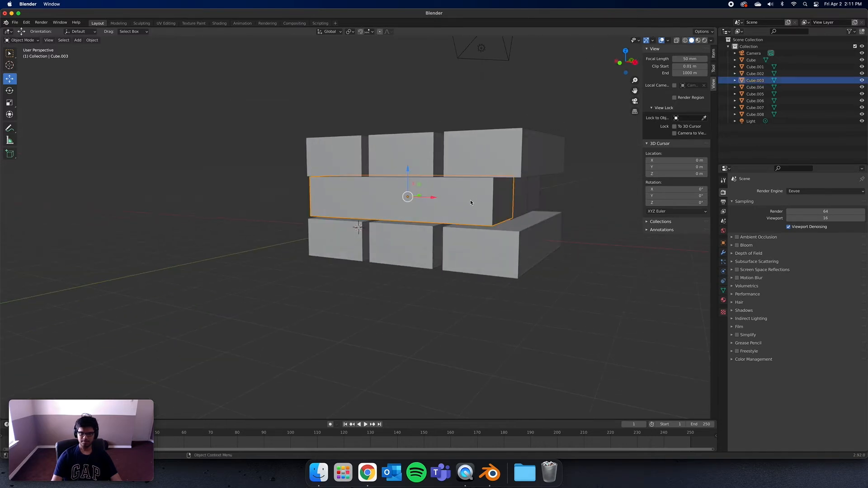
{"action": "left_click", "coordinate": [526, 199], "text": "shift"}
{"action": "left_click", "coordinate": [534, 195], "text": "shift"}
{"action": "left_click_drag", "start_coordinate": [432, 179], "coordinate": [432, 175]}
{"action": "left_click", "coordinate": [568, 317]}
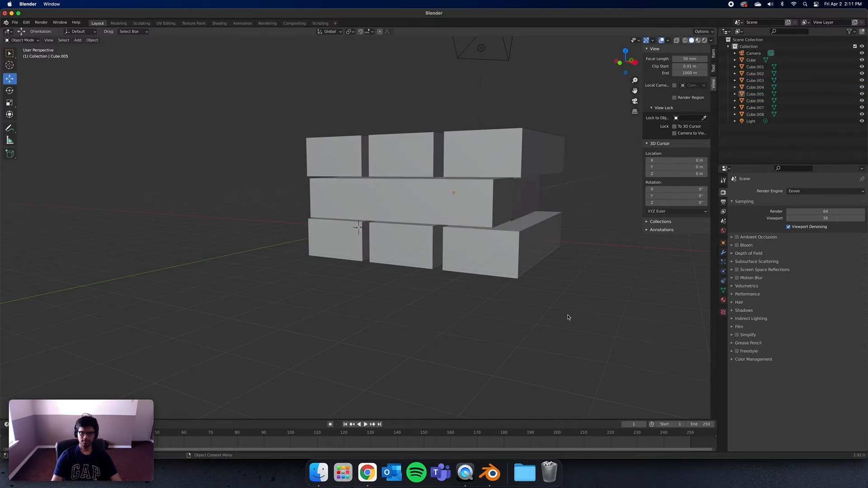
- Switch the viewport shading to Material Preview with the whole tower in view
{"action": "scroll", "coordinate": [568, 317], "scroll_direction": "down", "scroll_amount": 4}
{"action": "middle_click_drag", "start_coordinate": [568, 317], "coordinate": [562, 330]}
{"action": "middle_click_drag", "start_coordinate": [558, 276], "coordinate": [552, 278], "text": "shift"}
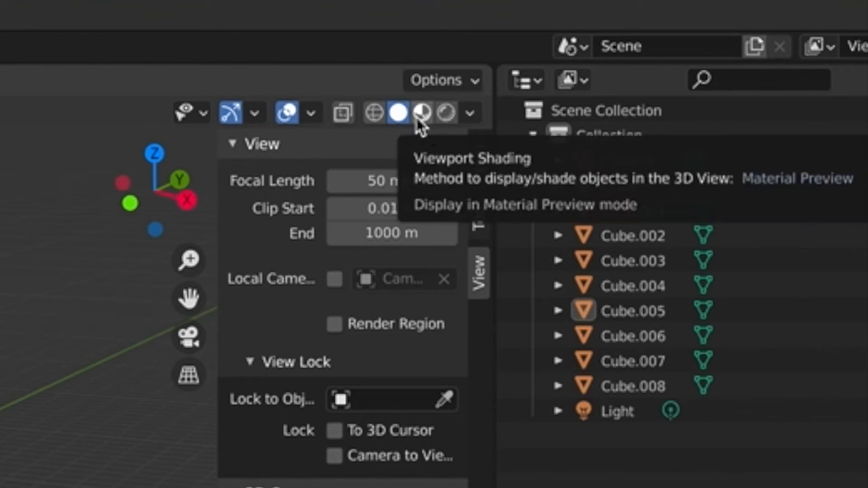
{"action": "left_click", "coordinate": [423, 113]}
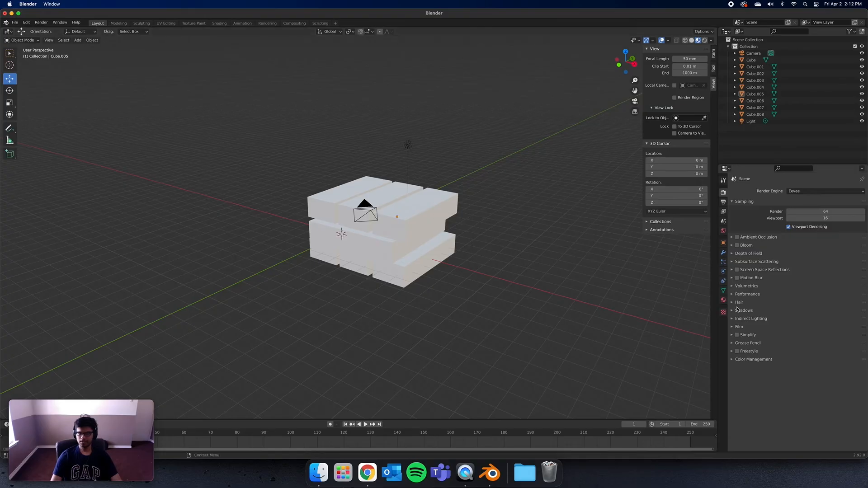
- Change the Base Color of the blocks' shared material to a very pale blue-green tint
{"action": "left_click", "coordinate": [723, 300]}
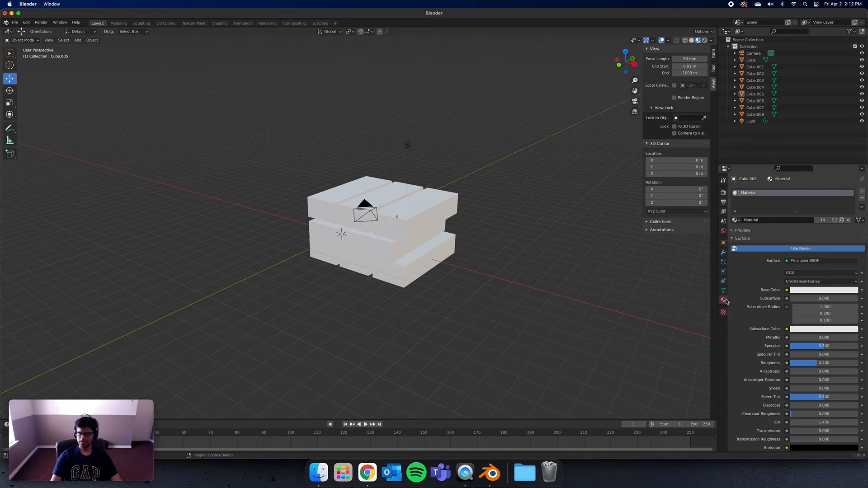
{"action": "left_click", "coordinate": [794, 291]}
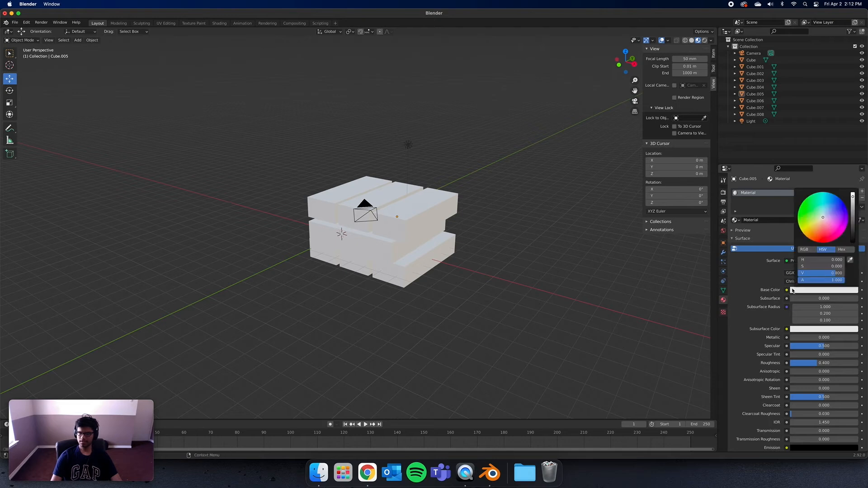
{"action": "left_click", "coordinate": [823, 217]}
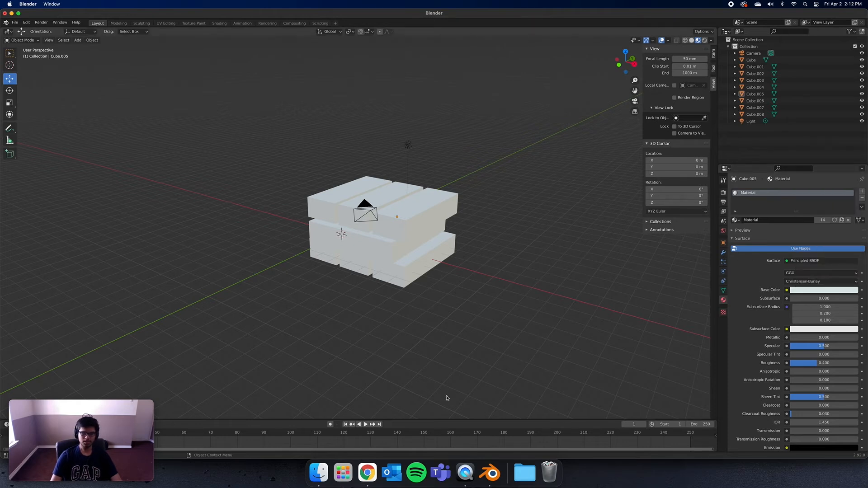
- Switch to Chrome, search Google Images for "jenga blocks" in a new tab, and copy the Giant Jenga photo's image address
{"action": "left_click", "coordinate": [369, 478]}
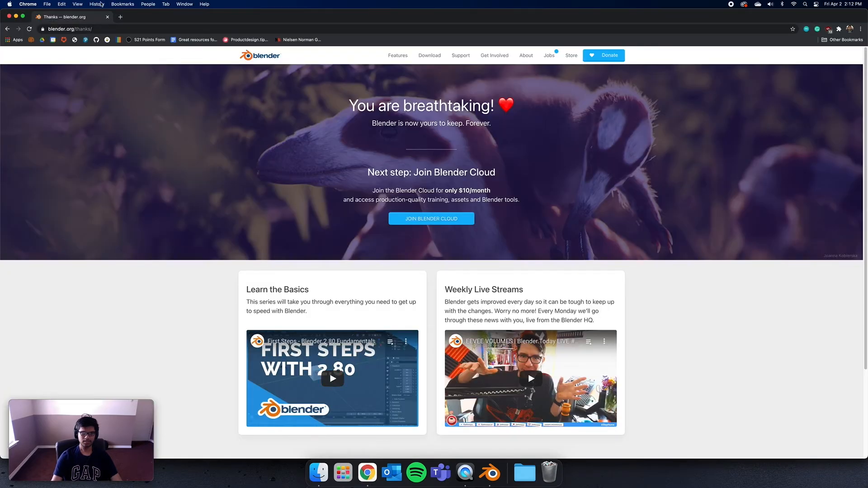
{"action": "left_click", "coordinate": [120, 17]}
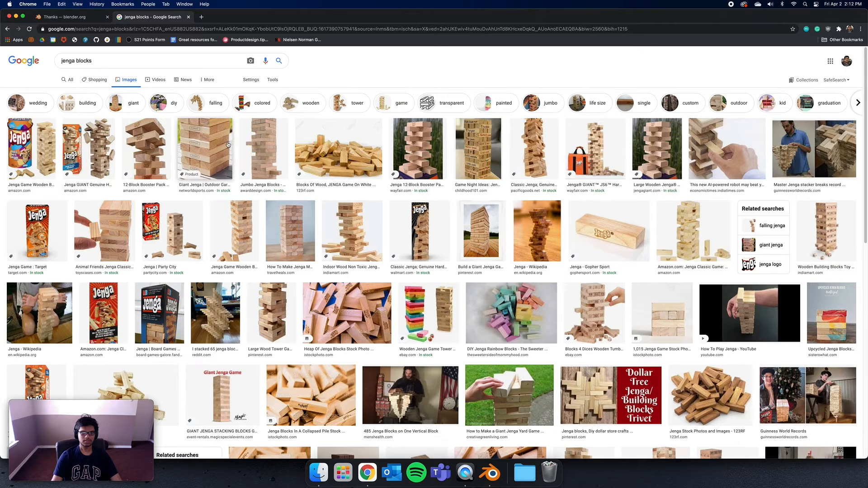
{"action": "left_click", "coordinate": [190, 147]}
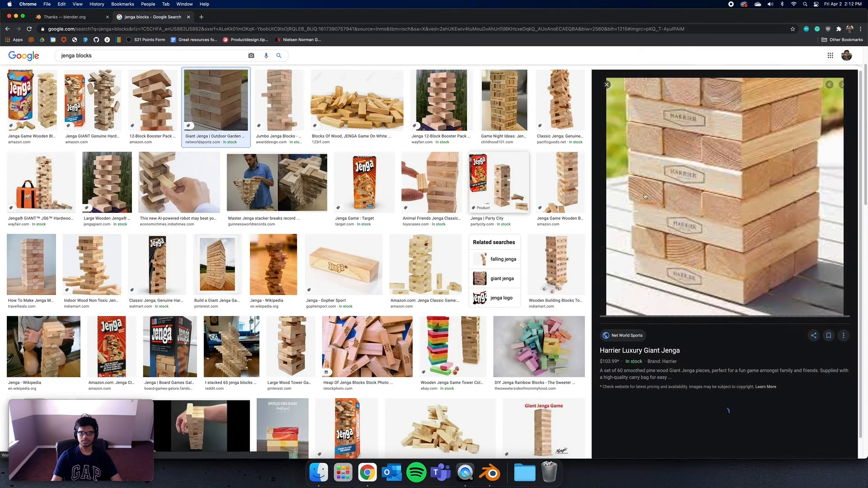
{"action": "right_click", "coordinate": [732, 196]}
{"action": "left_click", "coordinate": [758, 284]}
- Search for "html color picker" in another new tab and open the imagecolorpicker.com result
{"action": "left_click", "coordinate": [201, 17]}
{"action": "type", "text": "html color picker"}
{"action": "key", "text": "Return"}
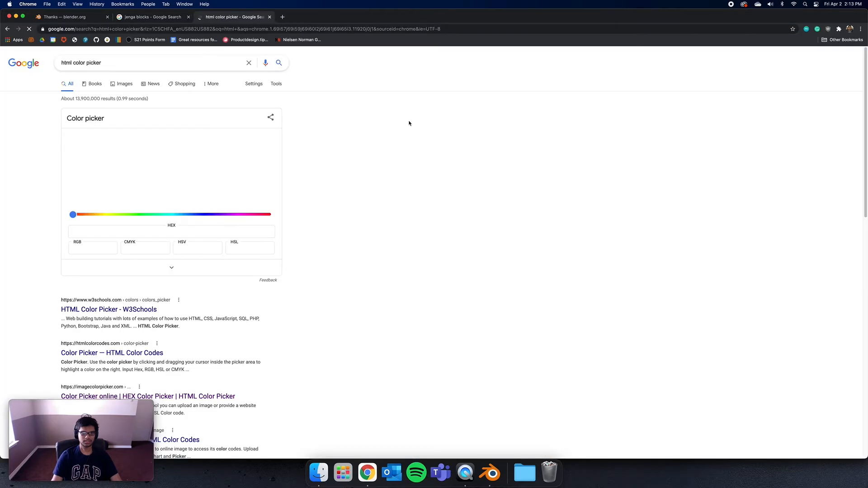
{"action": "scroll", "coordinate": [410, 123], "scroll_direction": "down", "scroll_amount": 1}
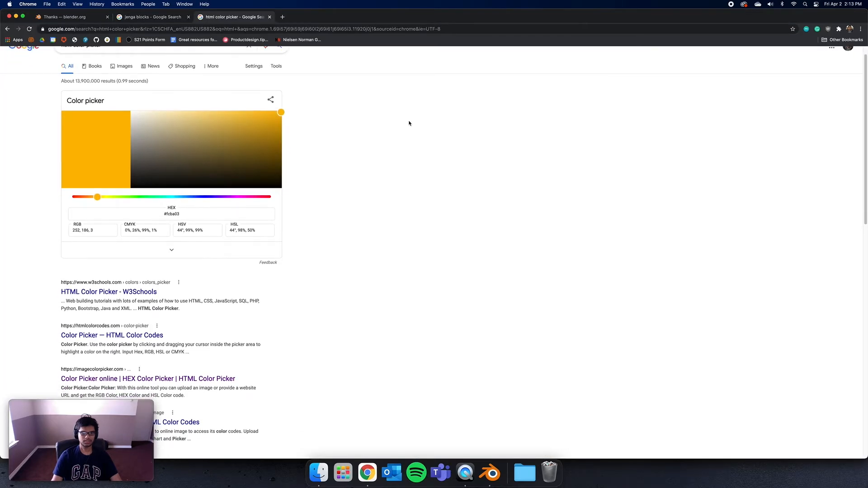
{"action": "left_click", "coordinate": [178, 379]}
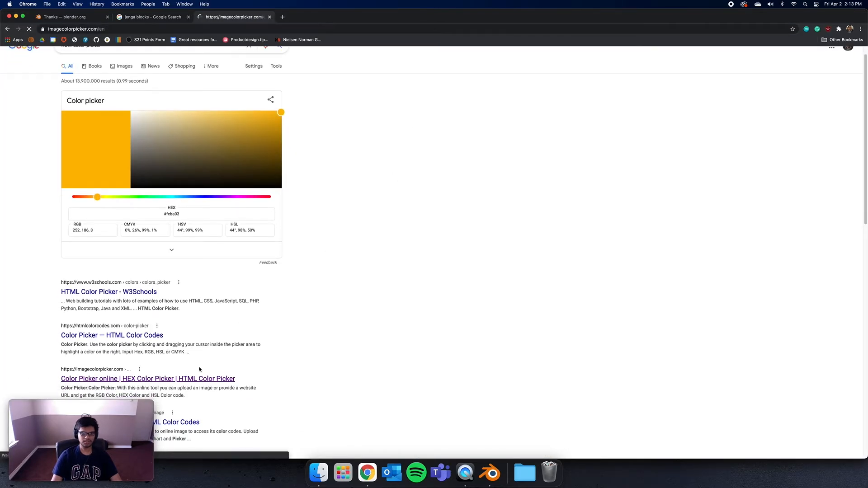
- Load the Jenga photo from its copied image URL and sample the wood colour #b88d63 from a block
{"action": "left_click", "coordinate": [542, 244]}
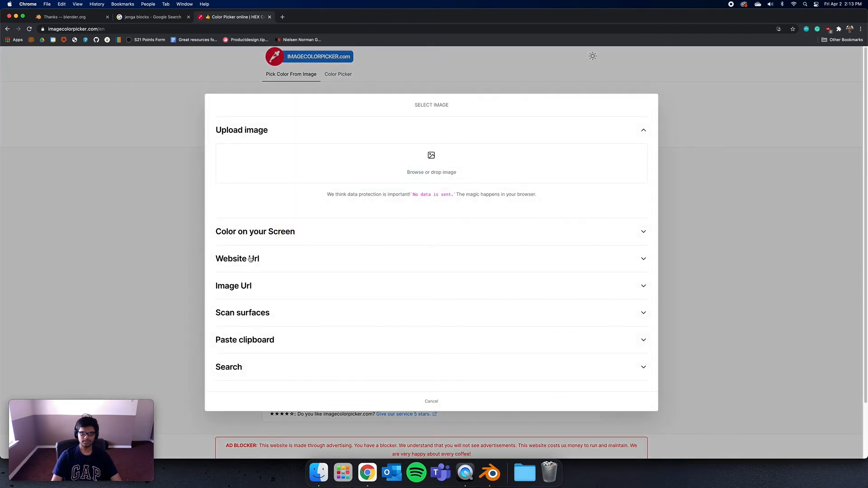
{"action": "left_click", "coordinate": [248, 270]}
{"action": "left_click", "coordinate": [245, 281]}
{"action": "left_click", "coordinate": [313, 245]}
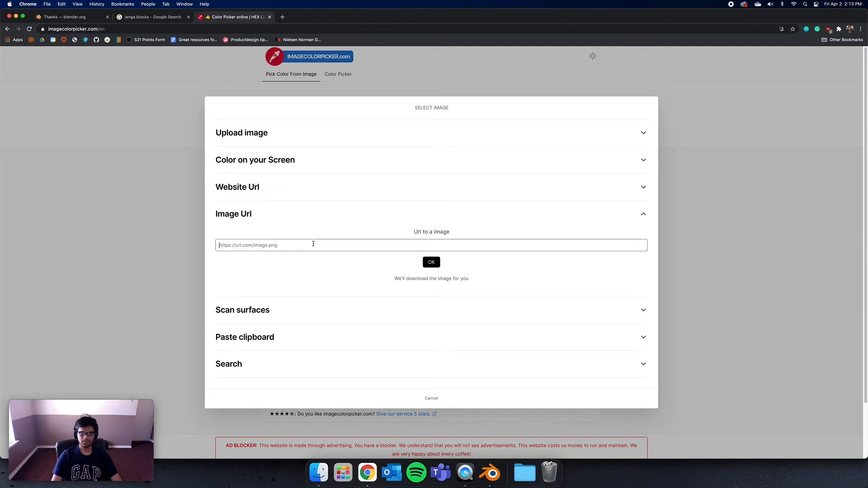
{"action": "type", "text": "https://nwscdn.com/media/wysiwyg/3kf/garden/Detail-of-the-wood.jpg"}
{"action": "left_click", "coordinate": [427, 265]}
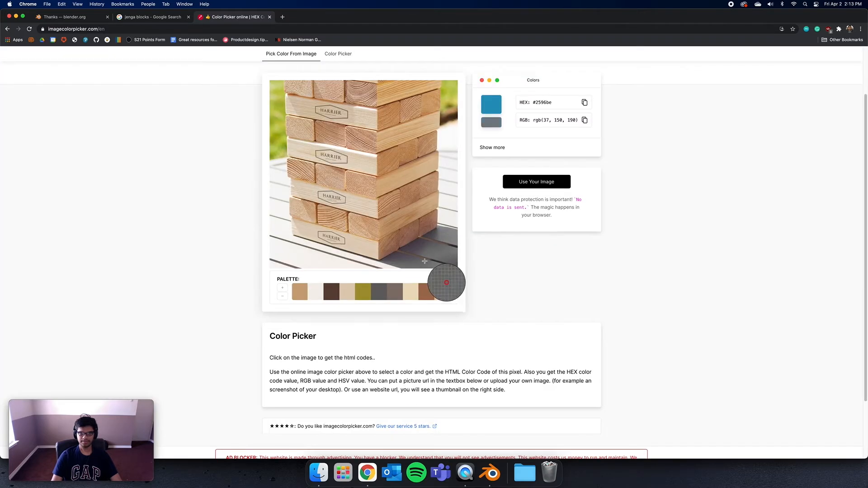
{"action": "left_click", "coordinate": [393, 224]}
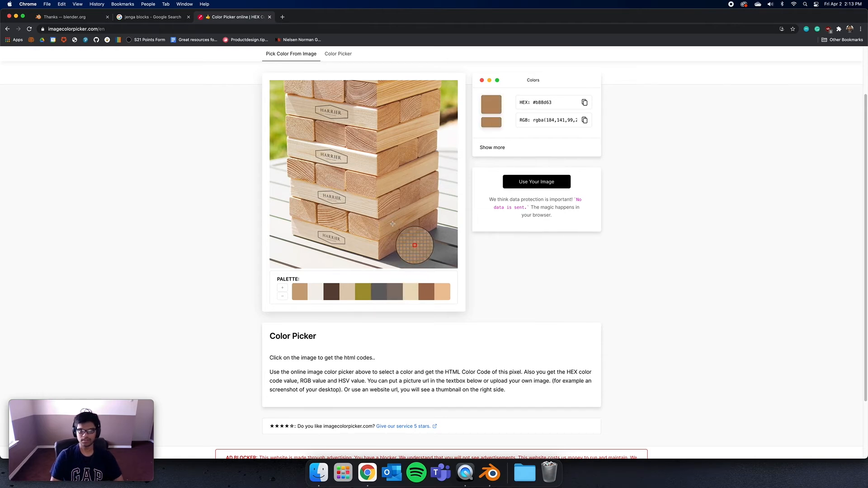
- Sample the pale wood colour #e7d8c5 from a block in the photo, copy its hex code and return to Blender
{"action": "left_click", "coordinate": [355, 164]}
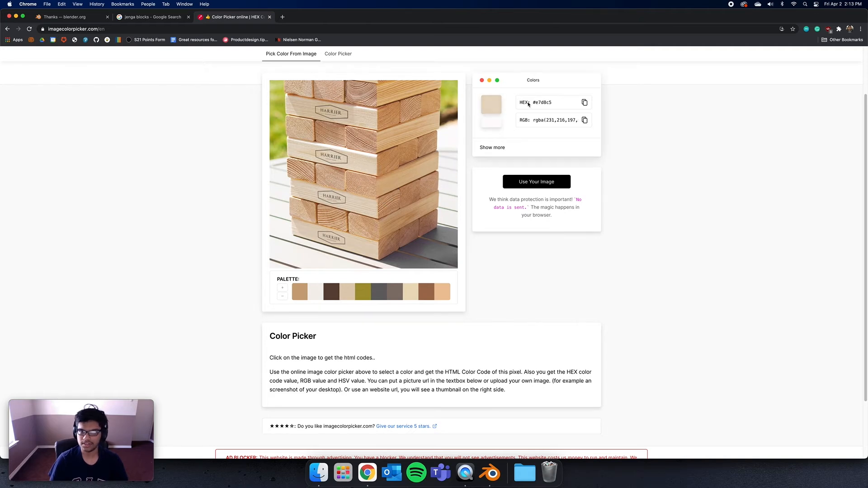
{"action": "left_click", "coordinate": [585, 103]}
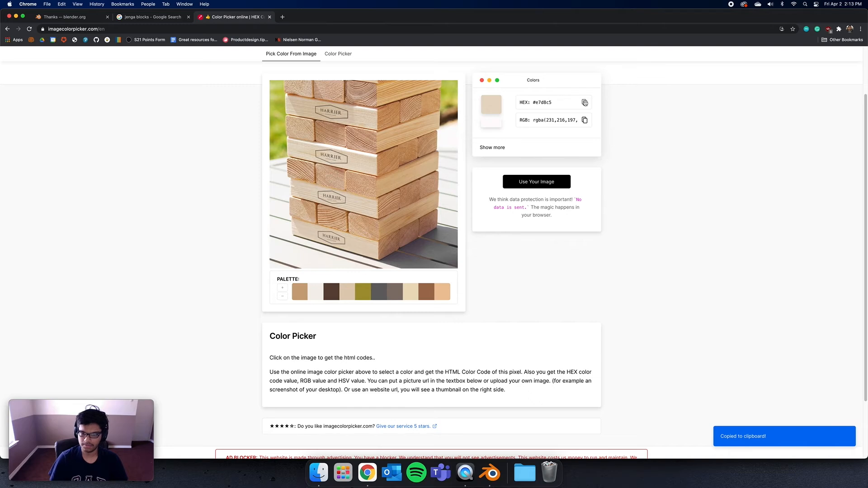
{"action": "key", "text": "super+Tab"}
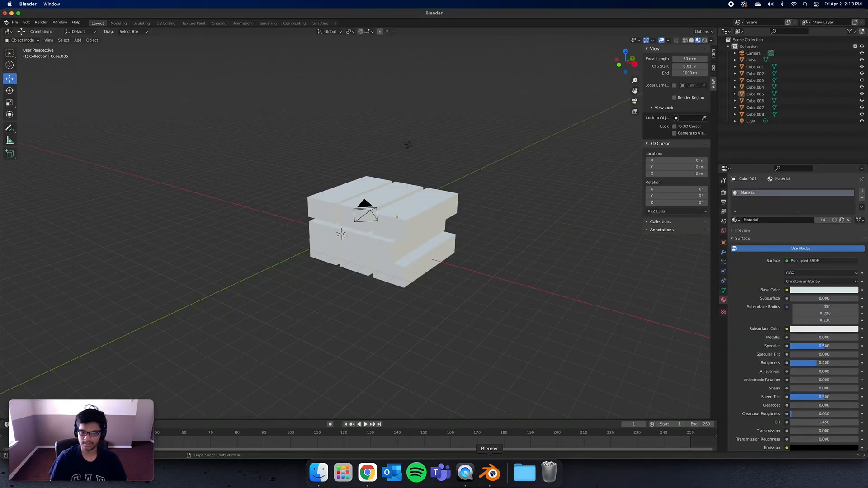
- Set the Base Color of the blocks' material to the copied hex colour e7d8c5
{"action": "left_click", "coordinate": [809, 290]}
{"action": "left_click", "coordinate": [842, 250]}
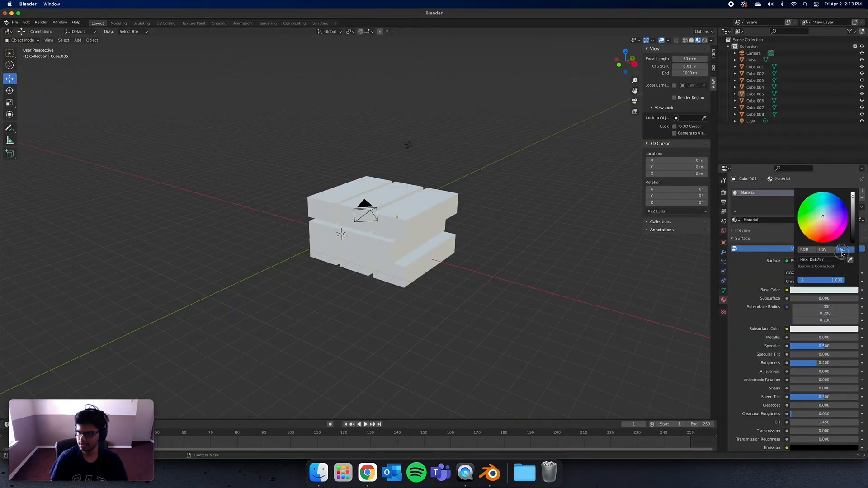
{"action": "left_click", "coordinate": [839, 260]}
{"action": "key", "text": "BackSpace"}
{"action": "key", "text": "Escape"}
{"action": "left_click", "coordinate": [840, 260]}
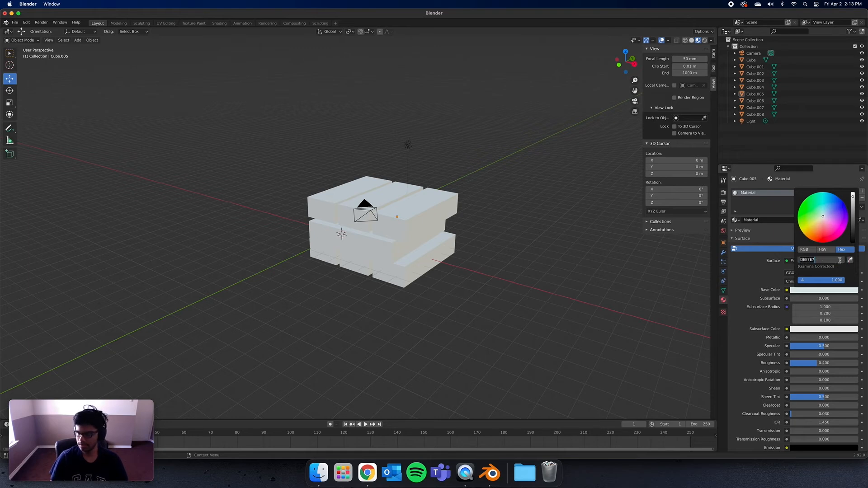
{"action": "key", "text": "super+v"}
{"action": "key", "text": "Return"}
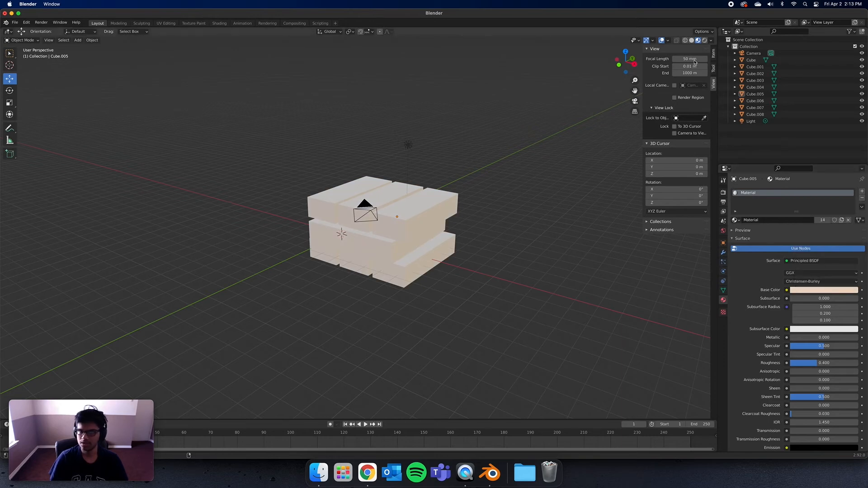
- Switch the viewport to rendered shading and view the blocks from above
{"action": "left_click", "coordinate": [705, 40]}
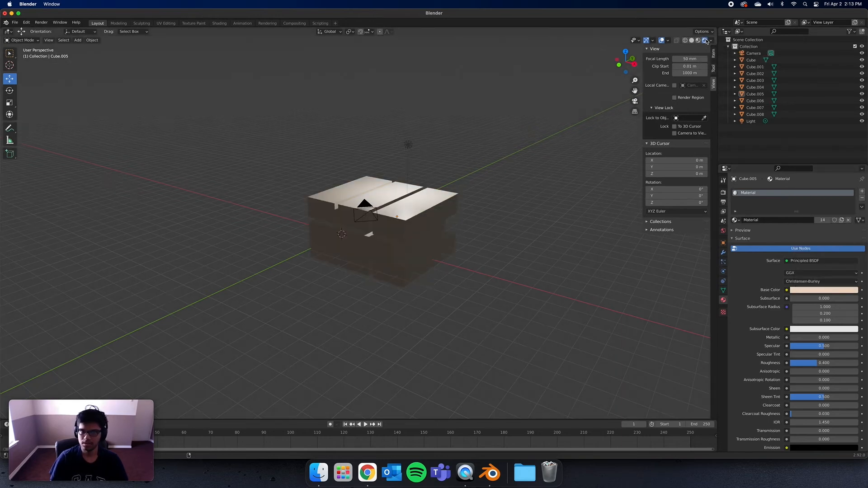
{"action": "mouse_move", "coordinate": [558, 165]}
{"action": "middle_mouse_down"}
{"action": "mouse_move", "coordinate": [519, 194]}
{"action": "mouse_move", "coordinate": [496, 158]}
{"action": "mouse_move", "coordinate": [533, 141]}
{"action": "mouse_move", "coordinate": [546, 148]}
{"action": "mouse_move", "coordinate": [543, 166]}
{"action": "mouse_move", "coordinate": [564, 146]}
{"action": "mouse_move", "coordinate": [560, 158]}
{"action": "middle_mouse_up"}
{"action": "scroll", "coordinate": [546, 149], "scroll_direction": "up", "scroll_amount": 2}
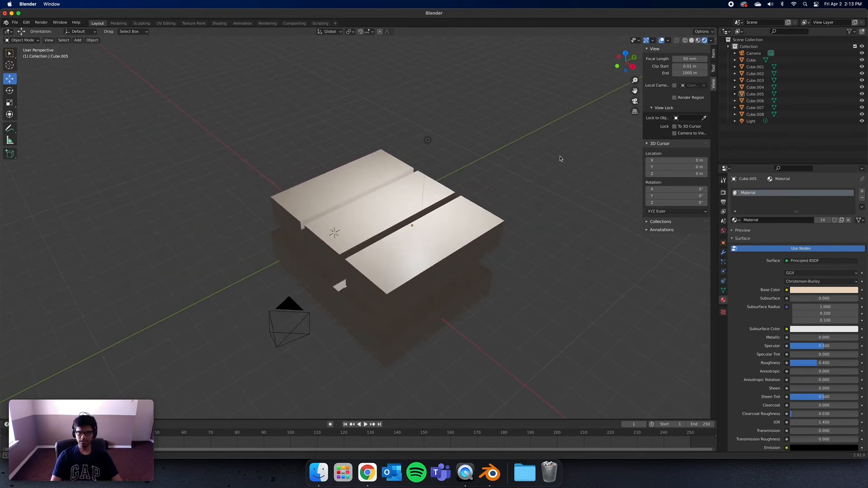
{"action": "middle_click_drag", "start_coordinate": [548, 214], "coordinate": [521, 190], "text": "shift"}
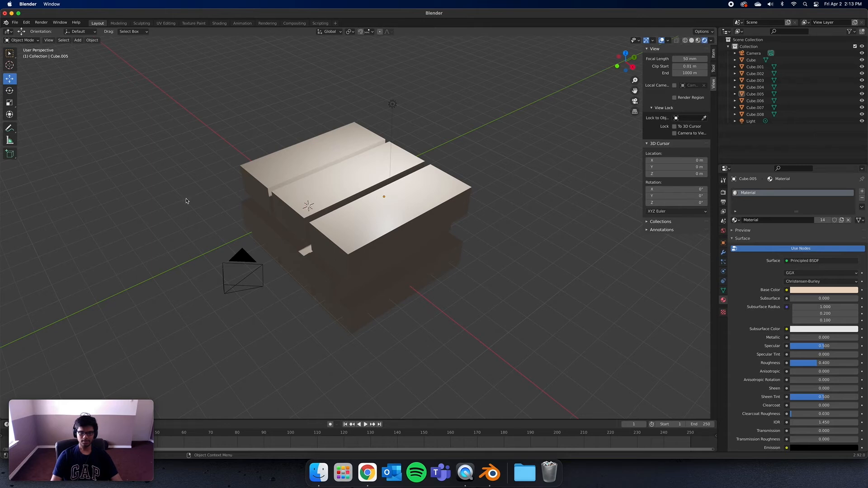
- Add a mesh plane and scale it up along X and Y into a large floor under the blocks
{"action": "left_click", "coordinate": [78, 39]}
{"action": "mouse_move", "coordinate": [104, 47]}
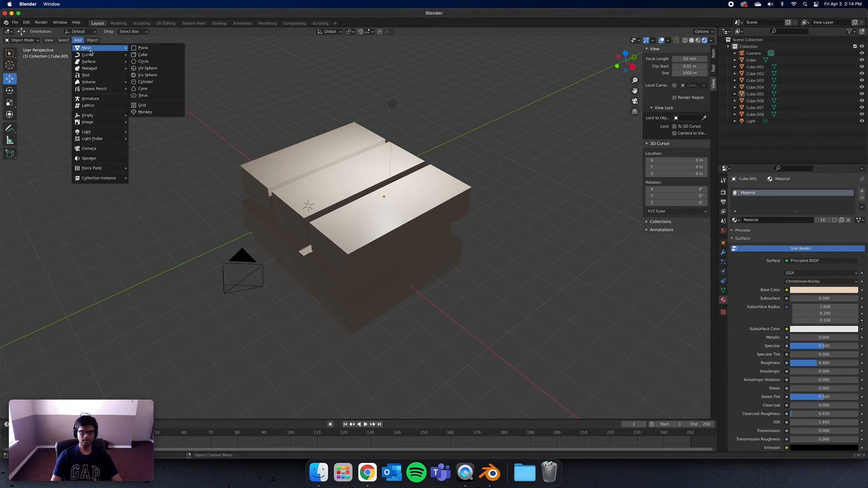
{"action": "left_click", "coordinate": [140, 49]}
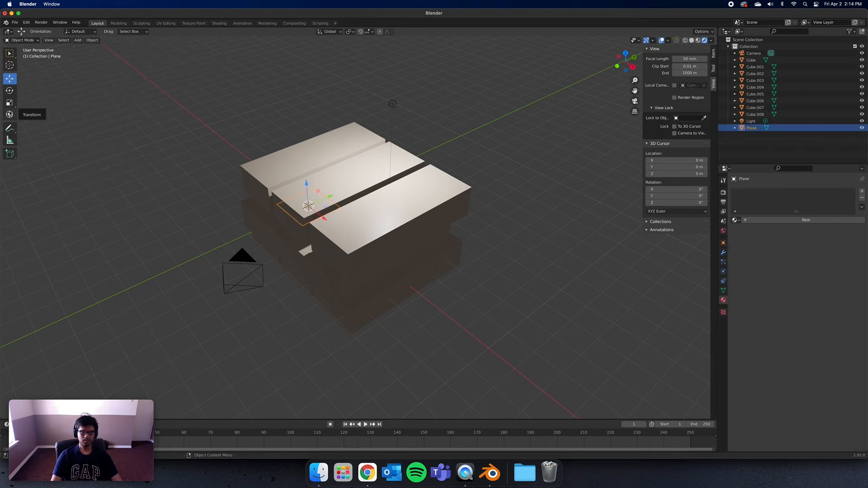
{"action": "left_click", "coordinate": [10, 104]}
{"action": "left_click_drag", "start_coordinate": [324, 218], "coordinate": [328, 241]}
{"action": "left_click_drag", "start_coordinate": [600, 334], "coordinate": [659, 387]}
{"action": "left_click_drag", "start_coordinate": [317, 203], "coordinate": [543, 109]}
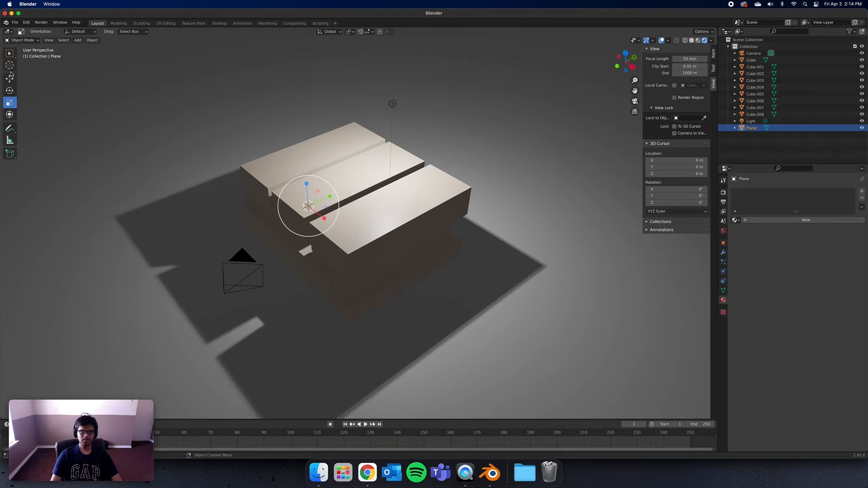
- Add all nine blocks of the three layers to the selection that already holds the plane
{"action": "left_click", "coordinate": [10, 54]}
{"action": "middle_click_drag", "start_coordinate": [272, 186], "coordinate": [275, 165]}
{"action": "left_click", "coordinate": [389, 221], "text": "shift"}
{"action": "left_click", "coordinate": [291, 220], "text": "shift"}
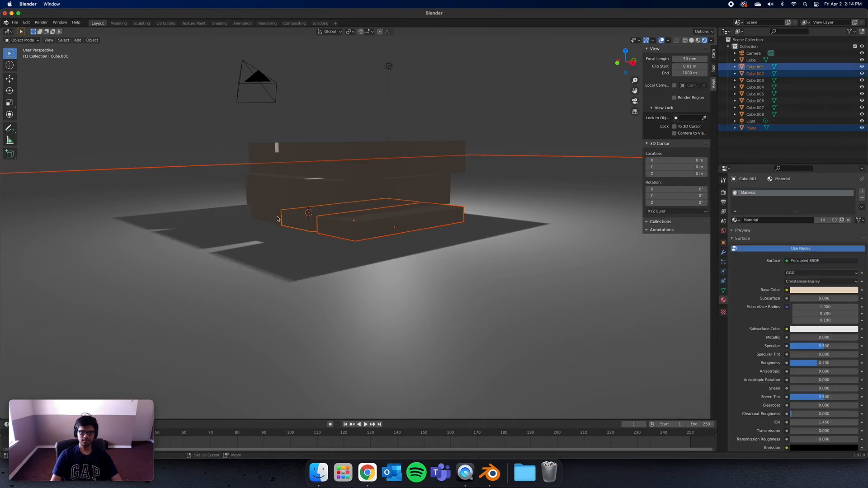
{"action": "left_click", "coordinate": [268, 214], "text": "shift"}
{"action": "left_click", "coordinate": [345, 187], "text": "shift"}
{"action": "left_click", "coordinate": [388, 199], "text": "shift"}
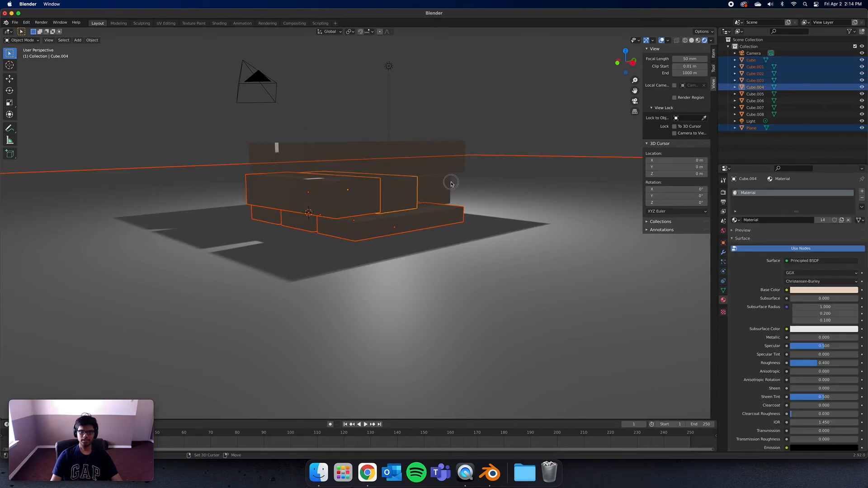
{"action": "left_click", "coordinate": [383, 170], "text": "shift"}
{"action": "middle_click_drag", "start_coordinate": [383, 170], "coordinate": [393, 190]}
{"action": "left_click", "coordinate": [388, 191], "text": "shift"}
{"action": "left_click", "coordinate": [349, 175], "text": "shift"}
{"action": "left_click", "coordinate": [294, 161], "text": "shift"}
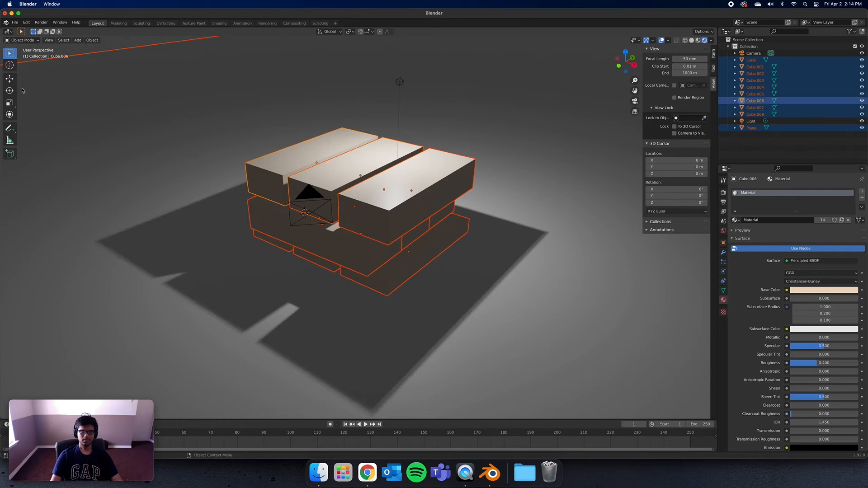
- Remove the plane from the selection and raise the nine blocks along Z so they rest on the floor
{"action": "left_click", "coordinate": [10, 80]}
{"action": "left_click_drag", "start_coordinate": [354, 184], "coordinate": [350, 160]}
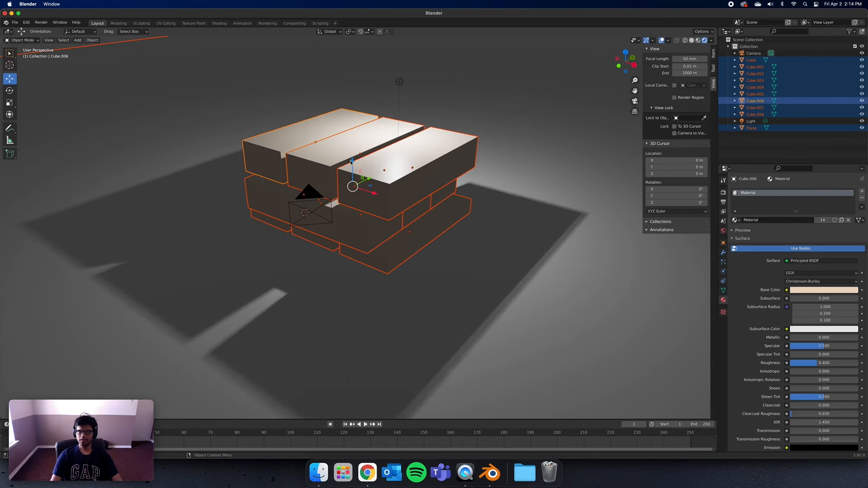
{"action": "key", "text": "super+z"}
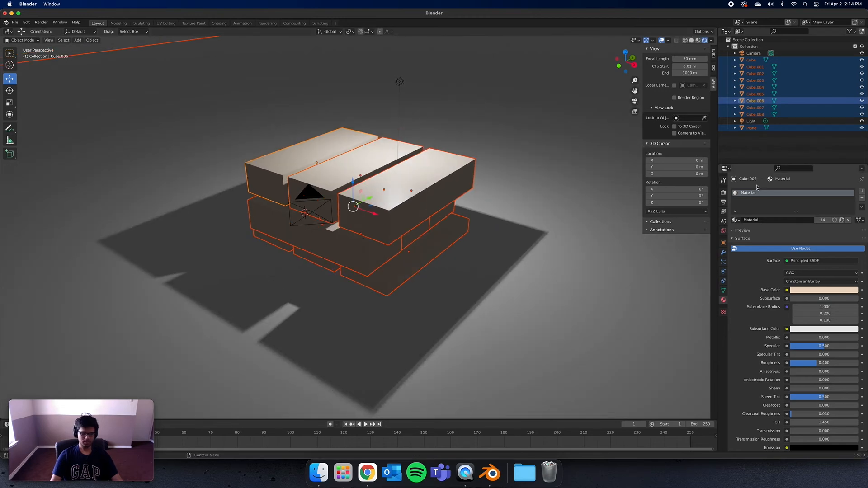
{"action": "left_click", "coordinate": [553, 169], "text": "shift"}
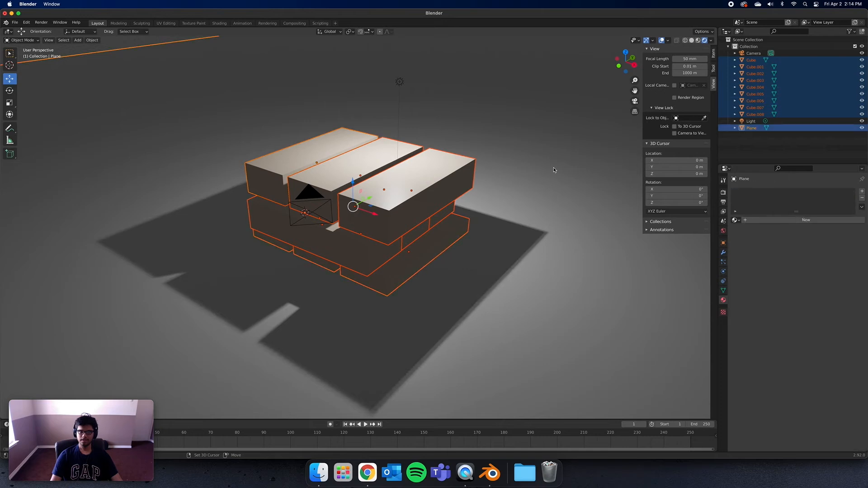
{"action": "left_click", "coordinate": [542, 198], "text": "shift"}
{"action": "right_click", "coordinate": [543, 199], "text": "shift"}
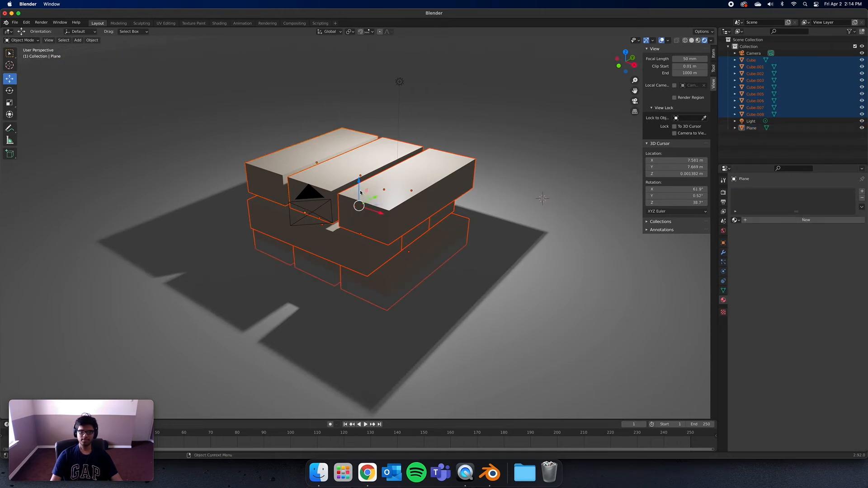
{"action": "left_click_drag", "start_coordinate": [360, 192], "coordinate": [362, 178]}
- Look through the scene camera and lock the camera to the view
{"action": "left_click", "coordinate": [485, 240]}
{"action": "mouse_move", "coordinate": [485, 240]}
{"action": "middle_mouse_down"}
{"action": "mouse_move", "coordinate": [489, 232]}
{"action": "mouse_move", "coordinate": [490, 251]}
{"action": "middle_mouse_up"}
{"action": "scroll", "coordinate": [442, 246], "scroll_direction": "down", "scroll_amount": 3}
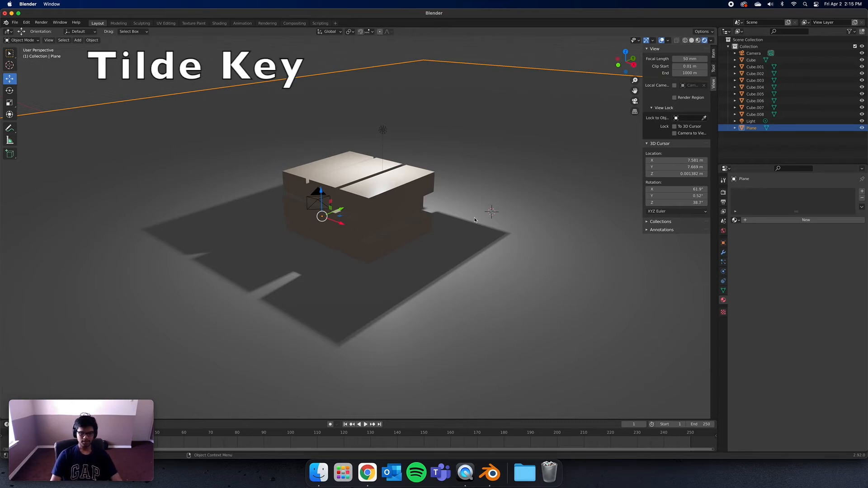
{"action": "key", "text": "grave"}
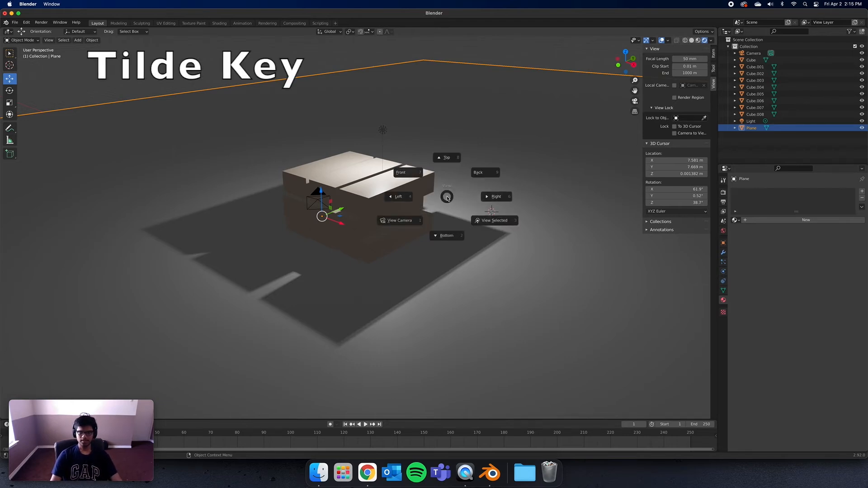
{"action": "left_click", "coordinate": [405, 221]}
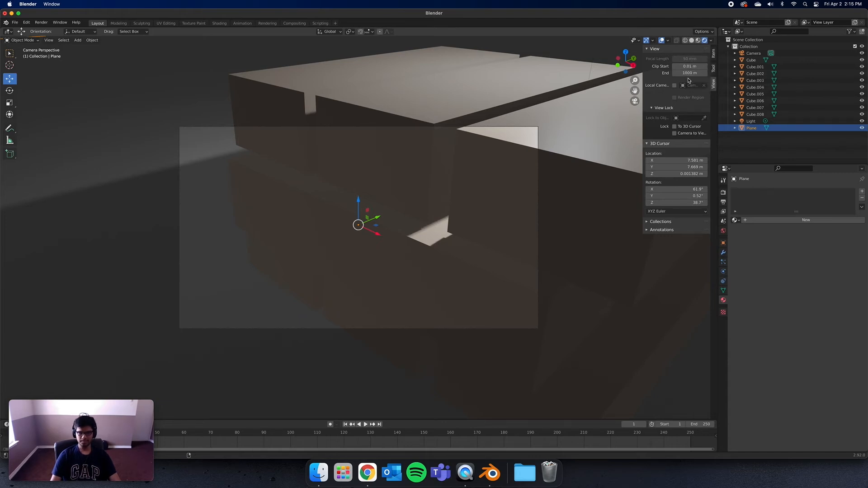
{"action": "key", "text": "n"}
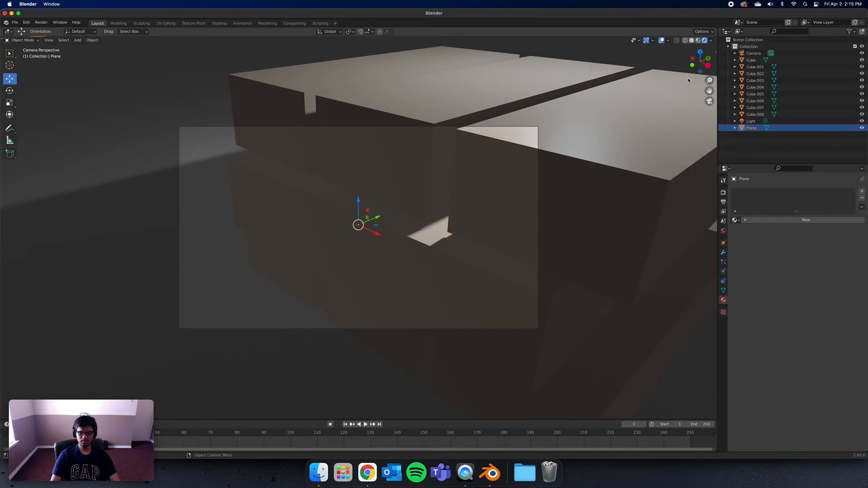
{"action": "key", "text": "n"}
{"action": "left_click", "coordinate": [674, 133]}
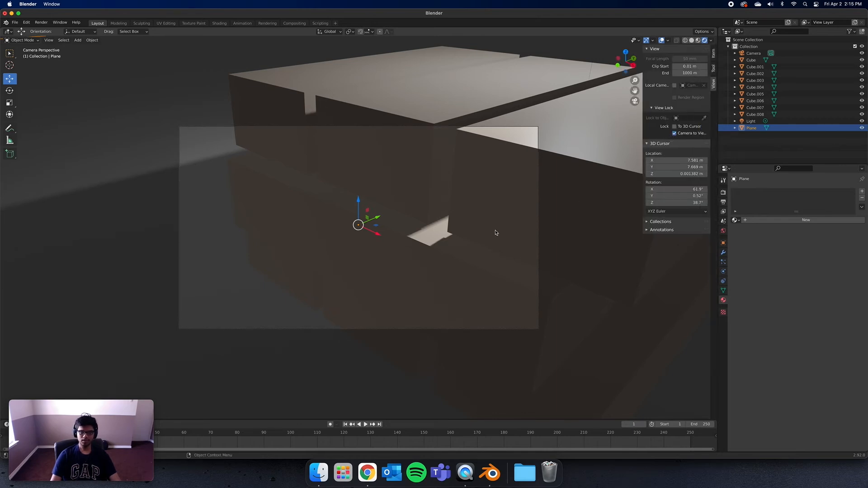
- Reposition the camera so the whole block stack and its shadow fit inside the frame from an elevated corner angle
{"action": "middle_click_drag", "start_coordinate": [549, 239], "coordinate": [620, 242]}
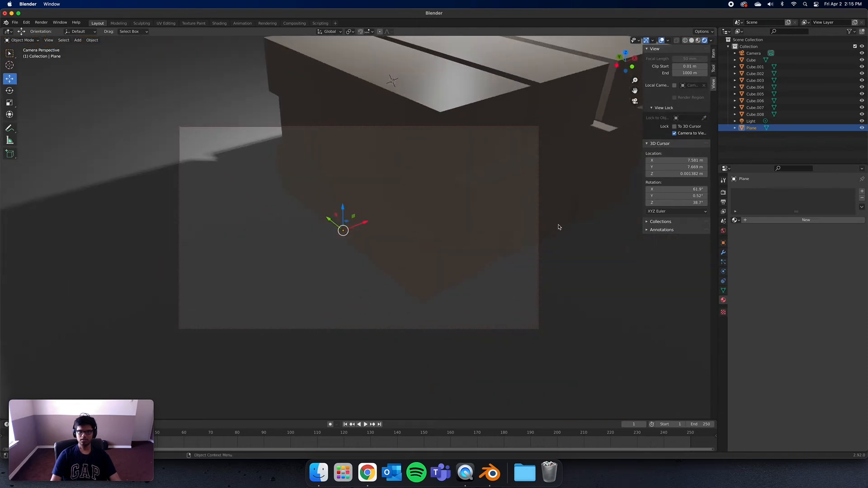
{"action": "scroll", "coordinate": [560, 222], "scroll_direction": "down", "scroll_amount": 8}
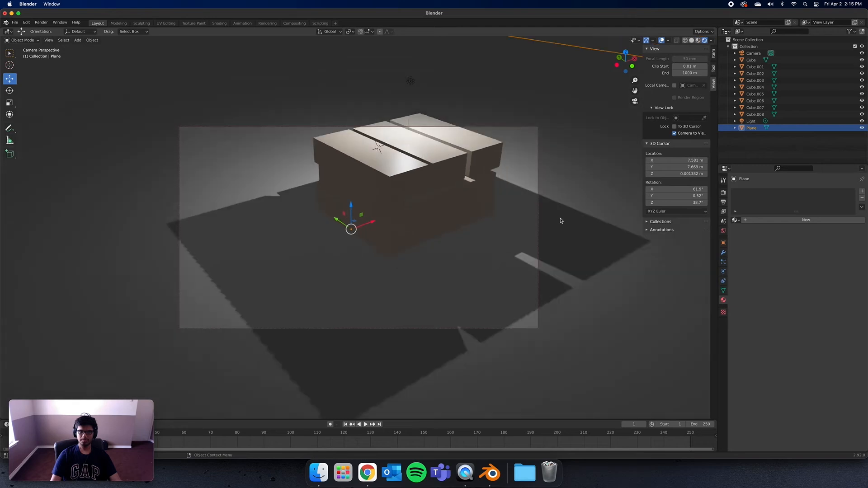
{"action": "scroll", "coordinate": [561, 221], "scroll_direction": "down", "scroll_amount": 3}
{"action": "middle_click_drag", "start_coordinate": [555, 223], "coordinate": [451, 222]}
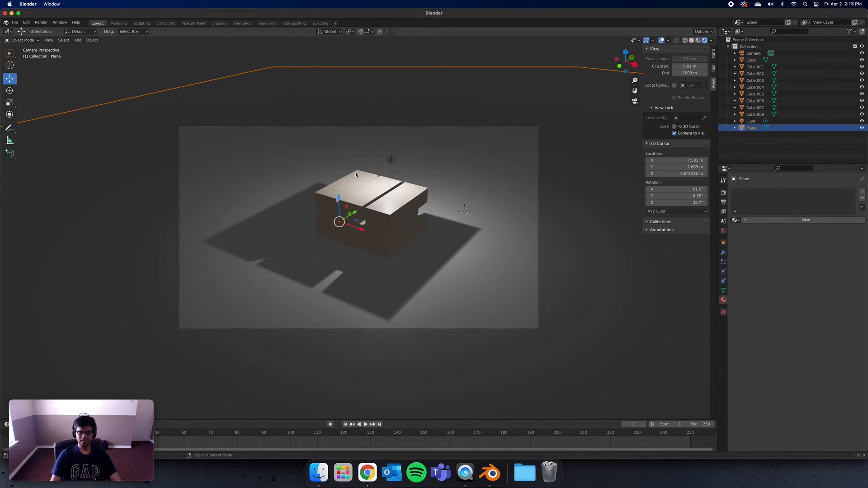
- Delete the point light above the blocks
{"action": "left_click", "coordinate": [392, 161]}
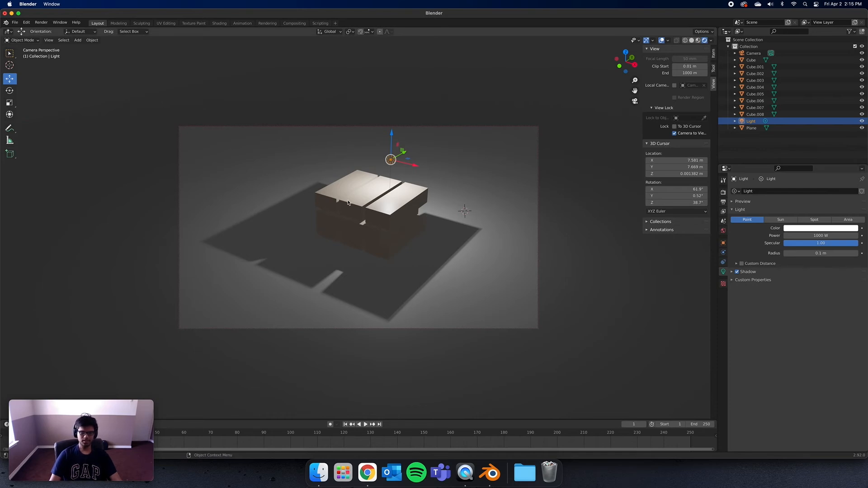
{"action": "right_click", "coordinate": [390, 163]}
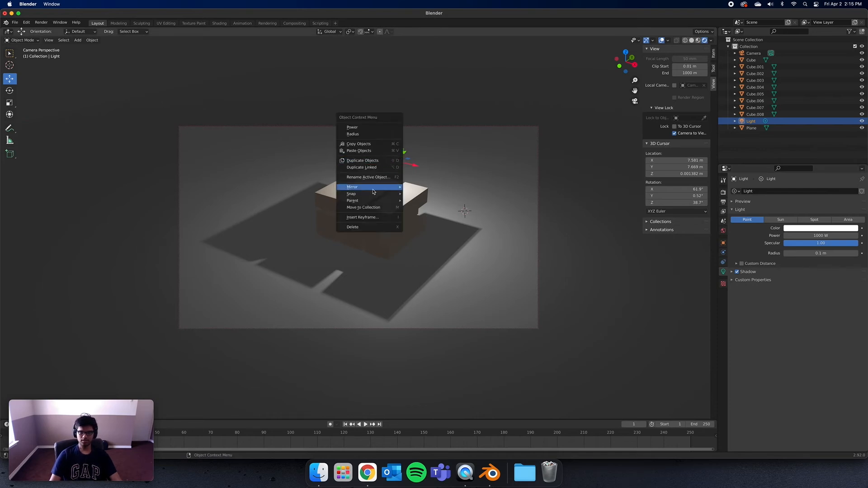
{"action": "left_click", "coordinate": [366, 227]}
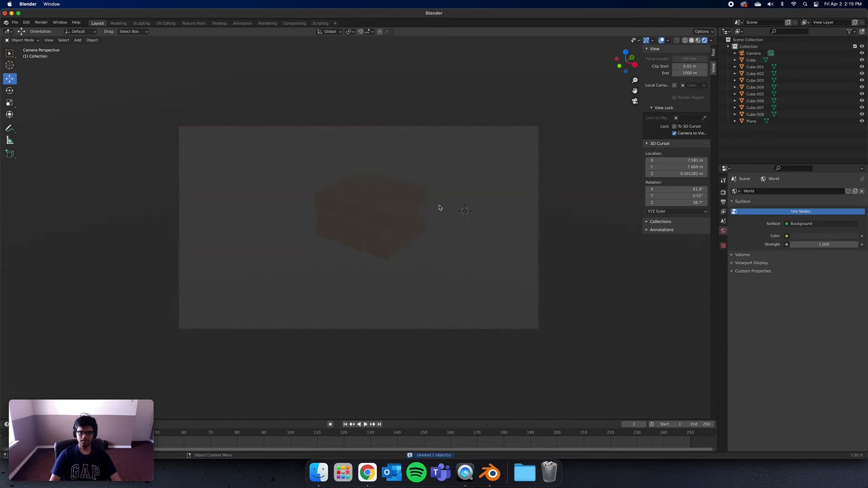
- Add an area light and move it over the block stack
{"action": "left_click", "coordinate": [78, 40]}
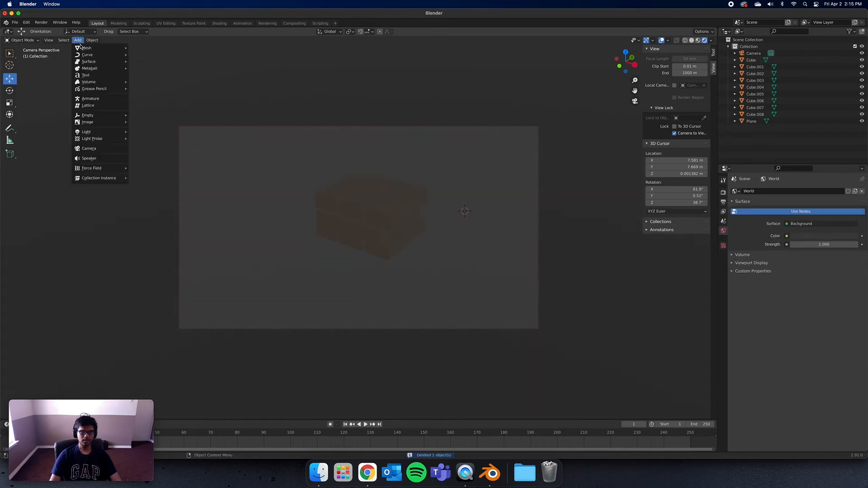
{"action": "mouse_move", "coordinate": [93, 131]}
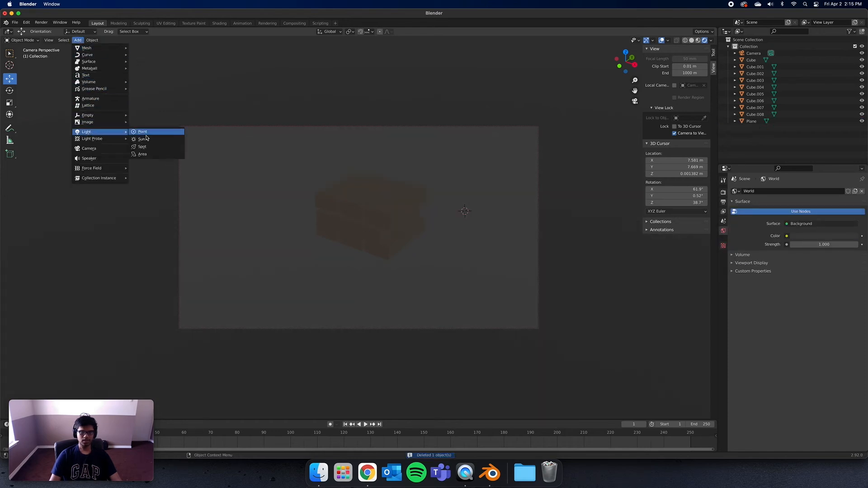
{"action": "left_click", "coordinate": [144, 156]}
{"action": "middle_click_drag", "start_coordinate": [491, 219], "coordinate": [485, 217]}
{"action": "left_click_drag", "start_coordinate": [481, 208], "coordinate": [429, 197]}
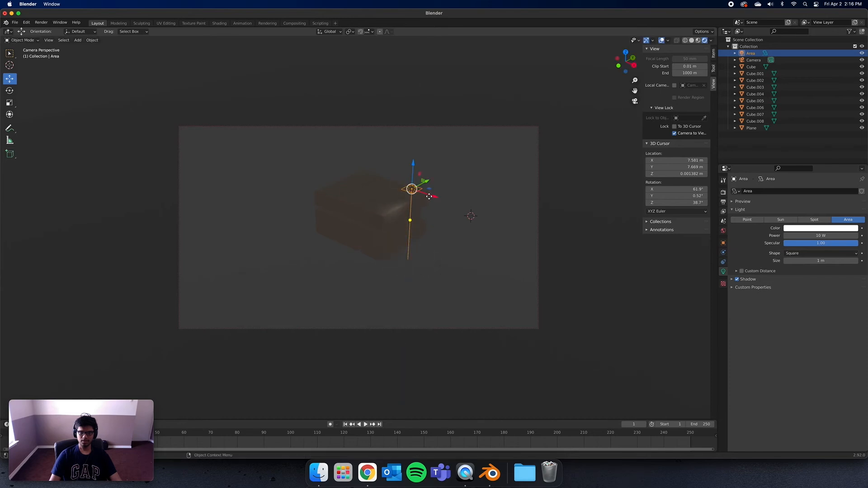
- Scale the area light up until it extends well beyond the block stack, and pull the camera back
{"action": "left_click", "coordinate": [10, 103]}
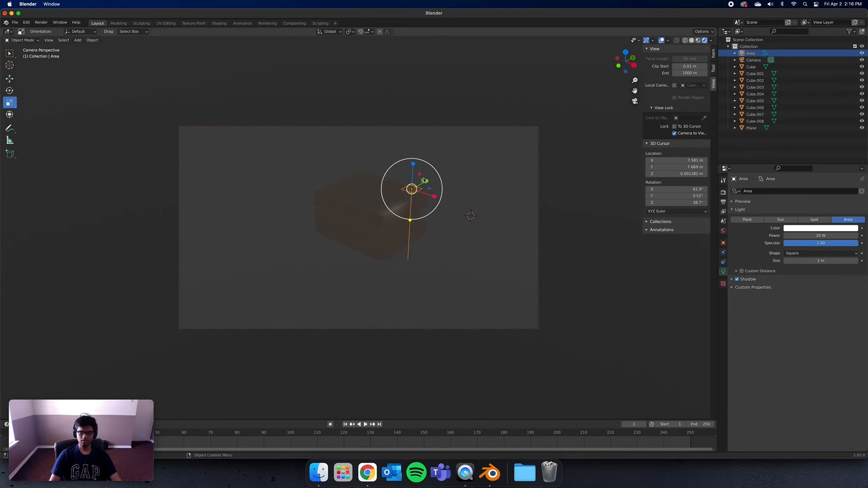
{"action": "left_click_drag", "start_coordinate": [425, 181], "coordinate": [196, 122]}
{"action": "left_click_drag", "start_coordinate": [424, 180], "coordinate": [290, 265]}
{"action": "scroll", "coordinate": [413, 258], "scroll_direction": "down", "scroll_amount": 5}
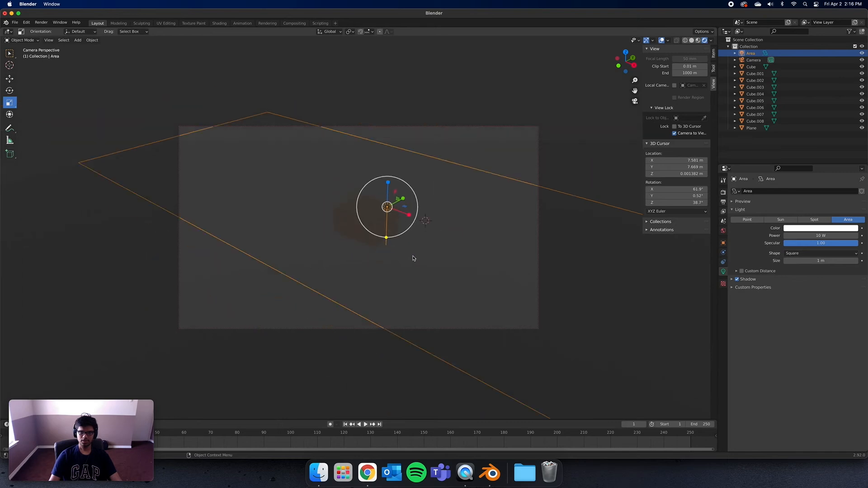
- Move the camera closer to the block stack, then leave the camera view
{"action": "scroll", "coordinate": [413, 258], "scroll_direction": "up", "scroll_amount": 2}
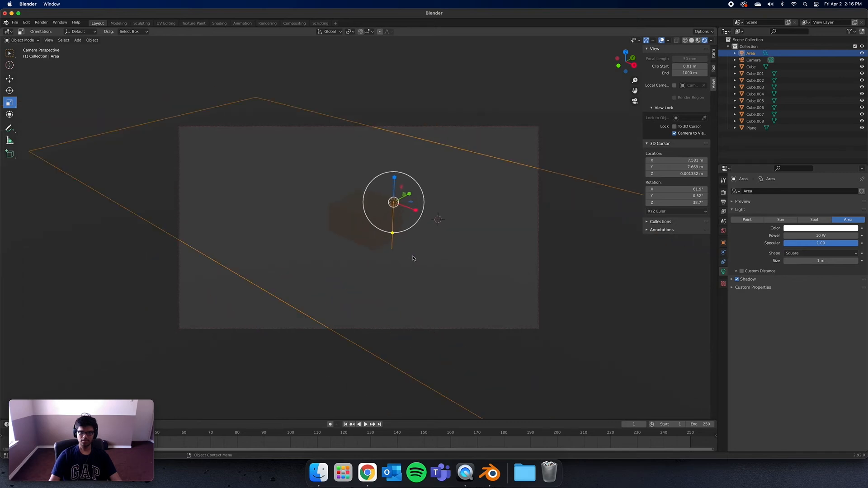
{"action": "scroll", "coordinate": [412, 258], "scroll_direction": "up", "scroll_amount": 1}
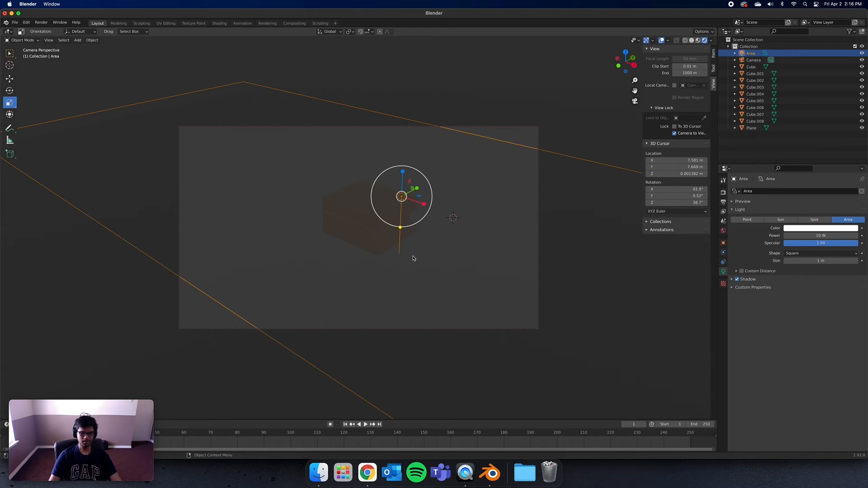
{"action": "key", "text": "grave"}
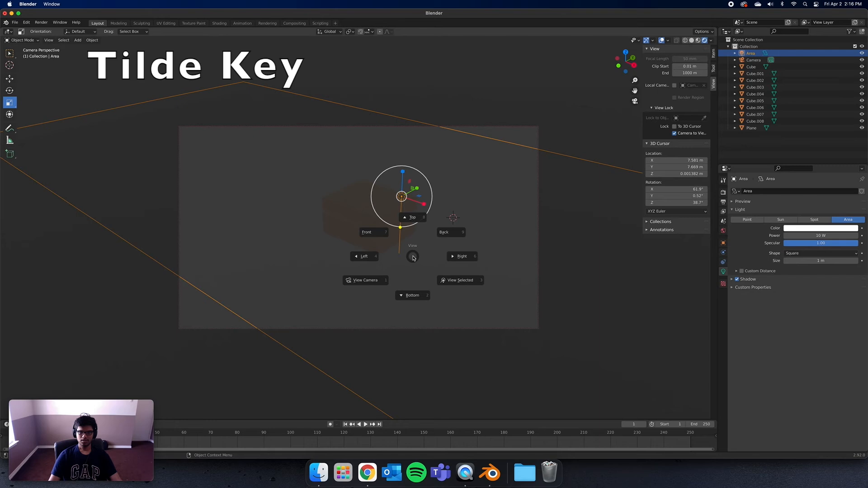
{"action": "left_click", "coordinate": [388, 277]}
- Set the power of the area light above the block stack to 2000 W
{"action": "scroll", "coordinate": [383, 280], "scroll_direction": "down", "scroll_amount": 5}
{"action": "scroll", "coordinate": [393, 210], "scroll_direction": "up", "scroll_amount": 3}
{"action": "left_click_drag", "start_coordinate": [403, 236], "coordinate": [430, 180]}
{"action": "middle_click_drag", "start_coordinate": [430, 180], "coordinate": [460, 178]}
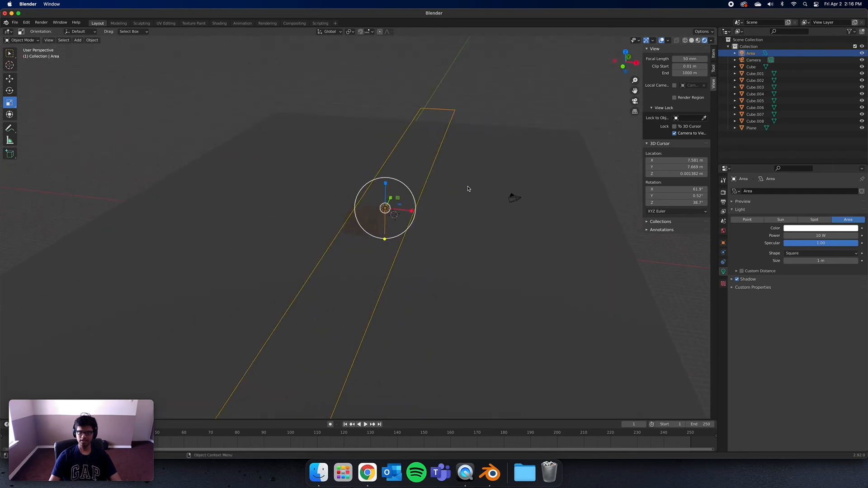
{"action": "left_click", "coordinate": [843, 237]}
{"action": "key", "text": "BackSpace"}
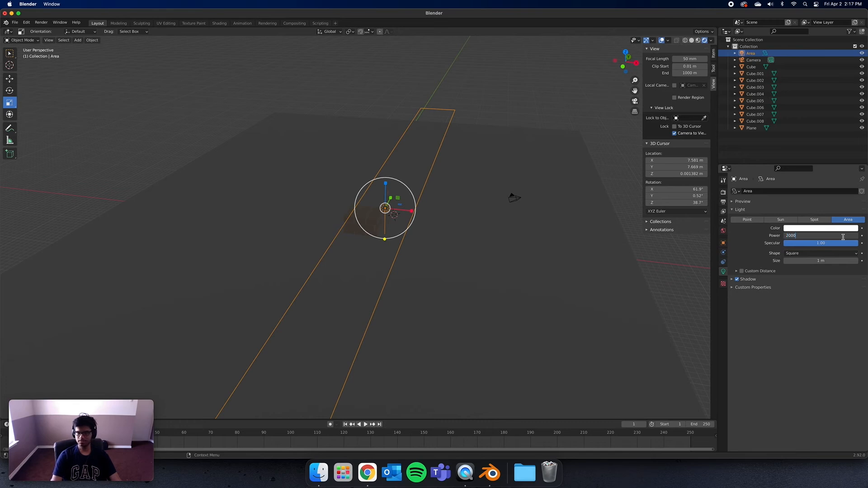
{"action": "key", "text": "Return"}
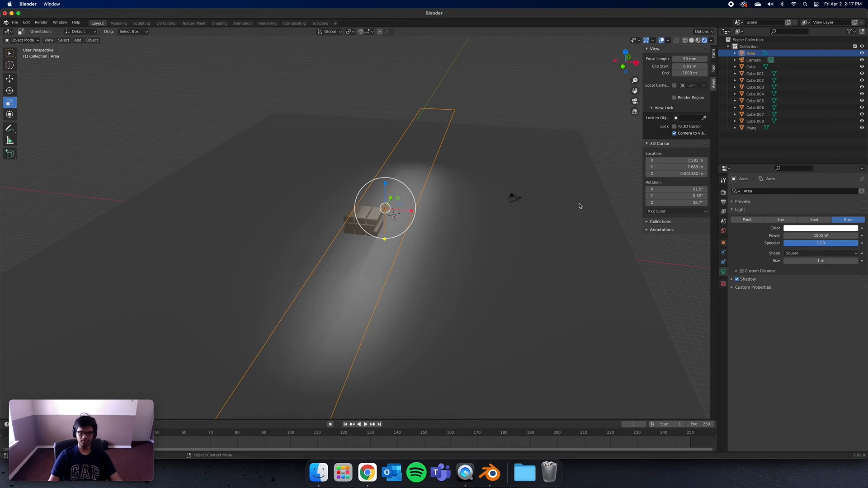
- Duplicate the area light, move the copy about 12.85 m in the negative X direction past the block stack, and return to the camera view
{"action": "right_click", "coordinate": [432, 154]}
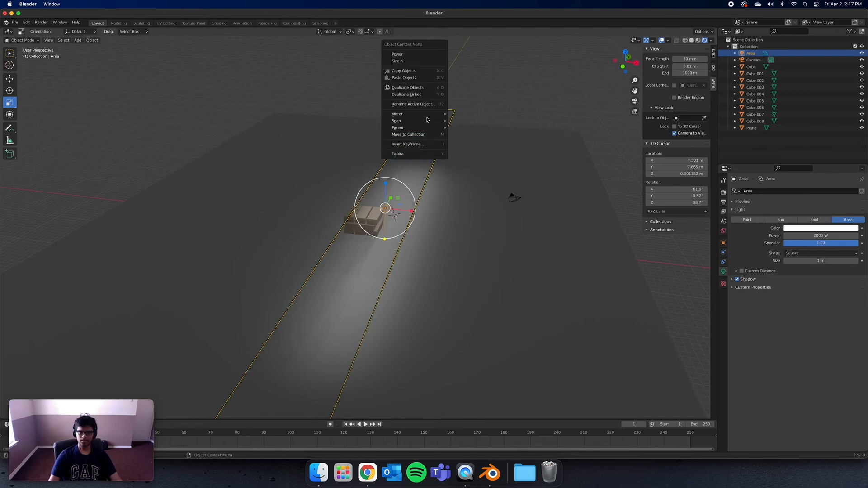
{"action": "left_click", "coordinate": [407, 88]}
{"action": "right_click", "coordinate": [422, 86]}
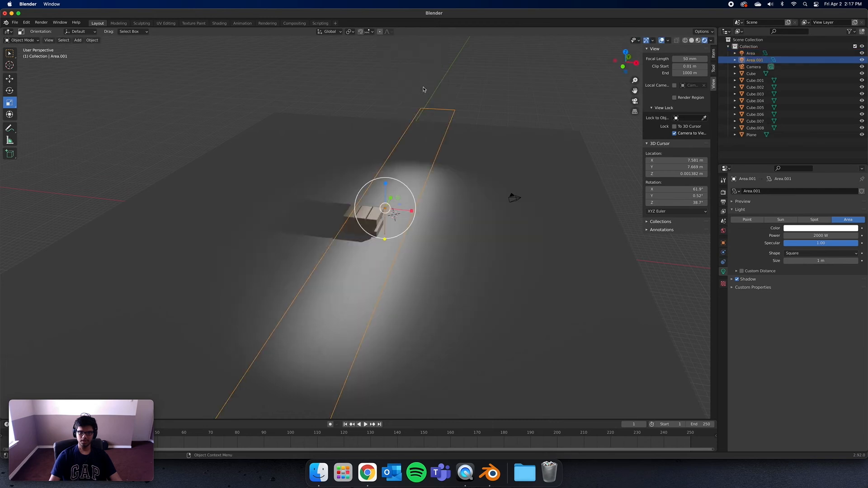
{"action": "left_click", "coordinate": [9, 79]}
{"action": "left_click_drag", "start_coordinate": [409, 211], "coordinate": [347, 199]}
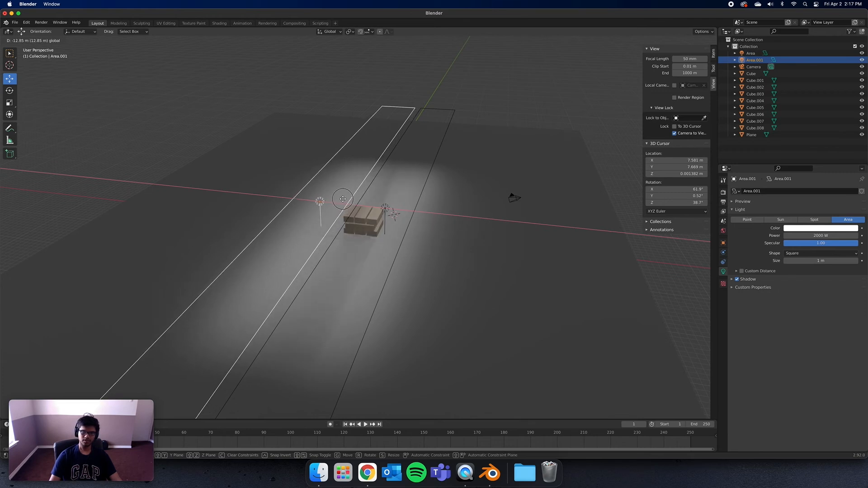
{"action": "middle_click_drag", "start_coordinate": [536, 168], "coordinate": [533, 169]}
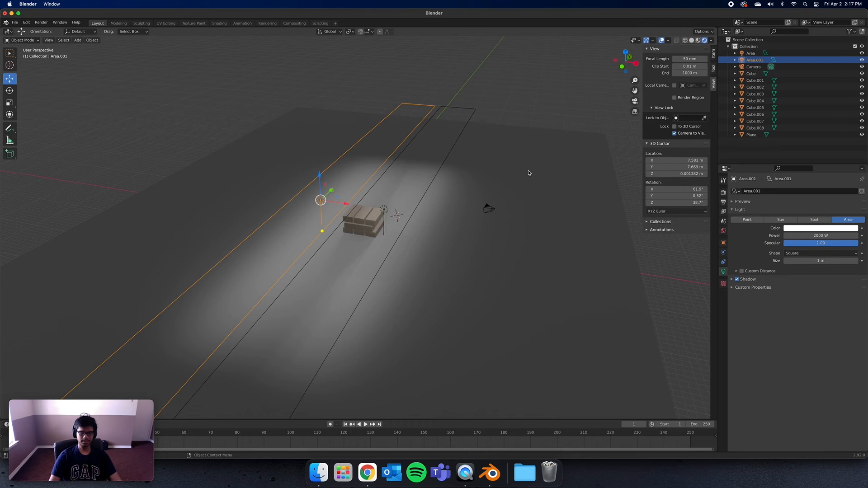
{"action": "key", "text": "grave"}
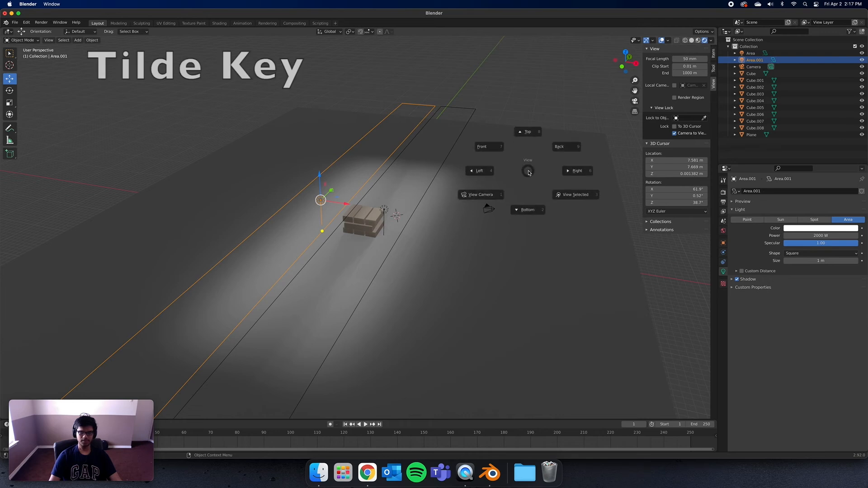
{"action": "left_click", "coordinate": [498, 198]}
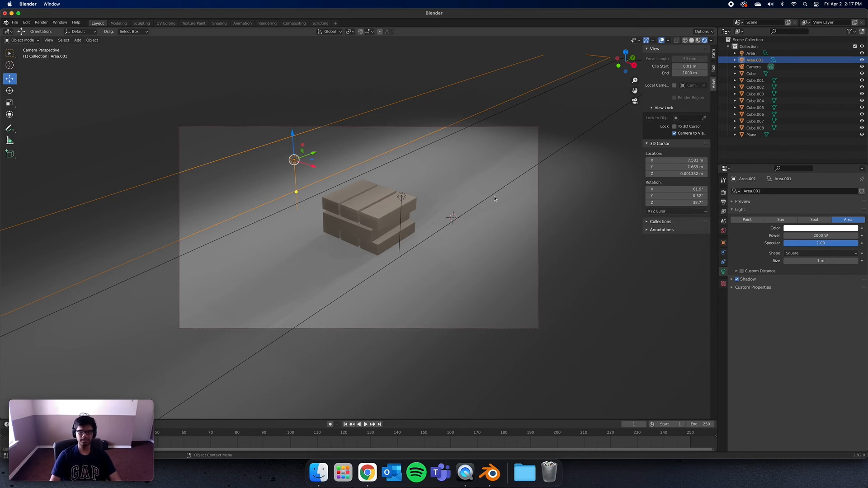
- Enable Ambient Occlusion in the Eevee render settings with a distance of 1.28 m, toggling it off and on to compare
{"action": "left_click", "coordinate": [723, 193]}
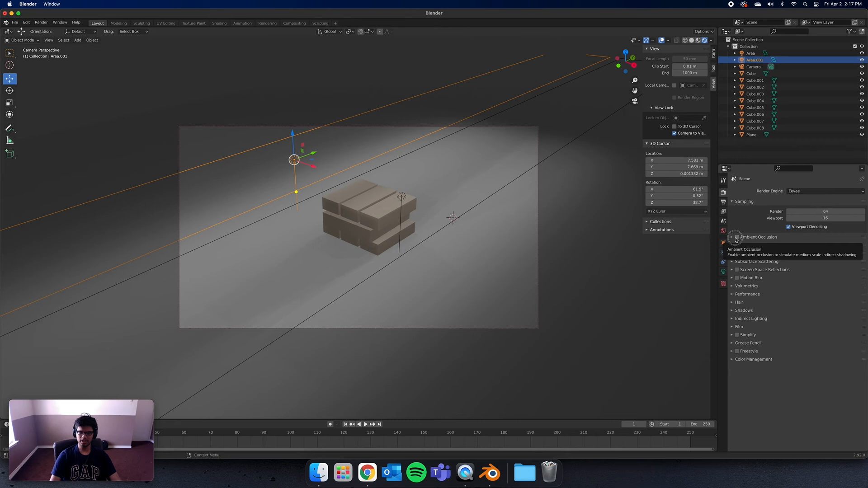
{"action": "left_click", "coordinate": [737, 237]}
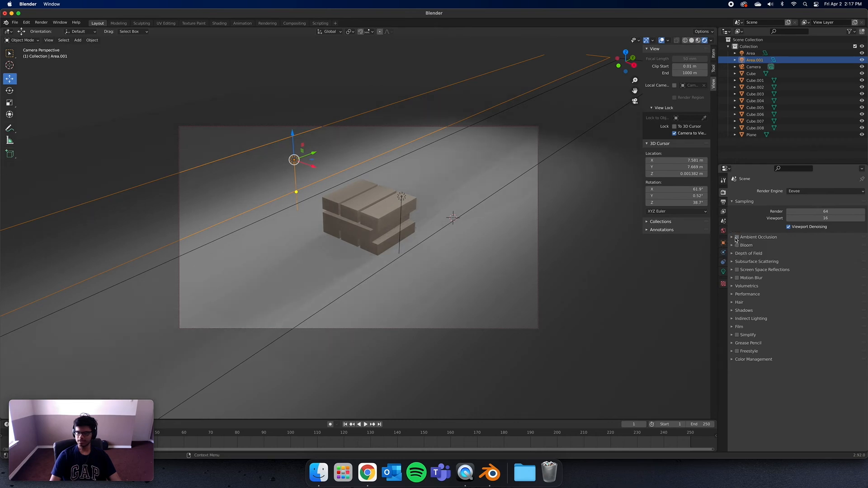
{"action": "left_click", "coordinate": [733, 238]}
{"action": "left_click_drag", "start_coordinate": [790, 248], "coordinate": [856, 248]}
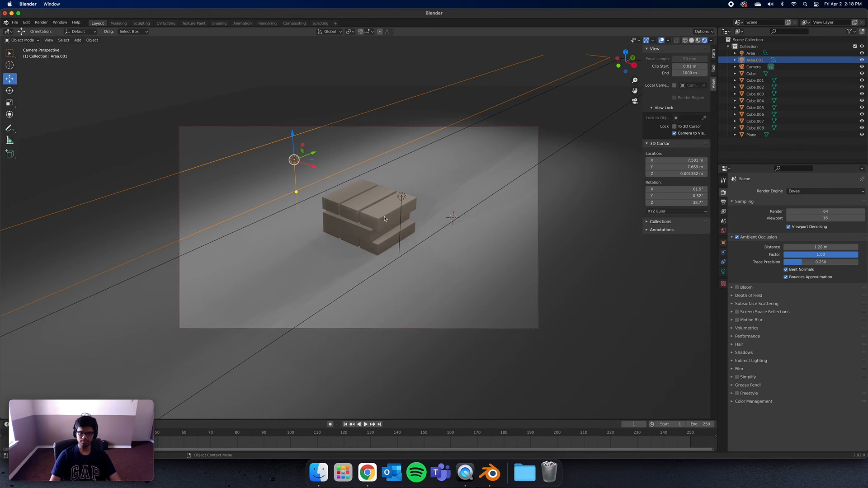
{"action": "left_click", "coordinate": [737, 237]}
{"action": "left_click", "coordinate": [737, 237]}
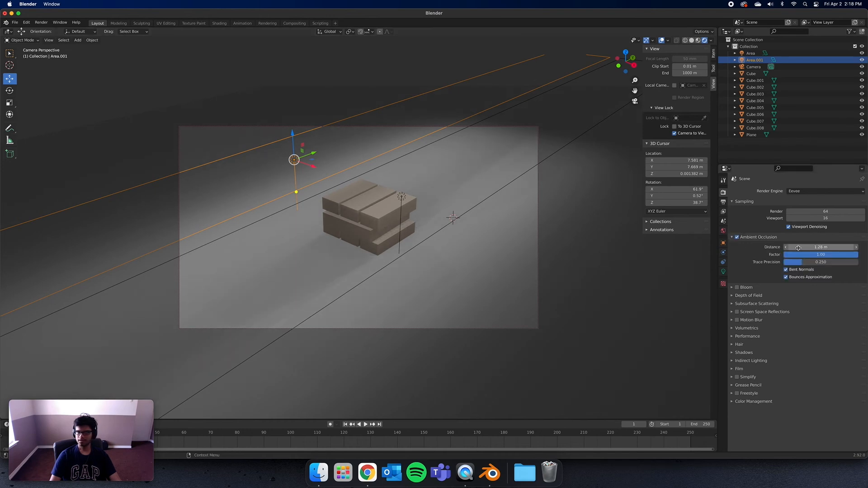
- Enable Bloom and Screen Space Reflections for the render, and orbit the camera slightly around the block stack
{"action": "left_click", "coordinate": [737, 287]}
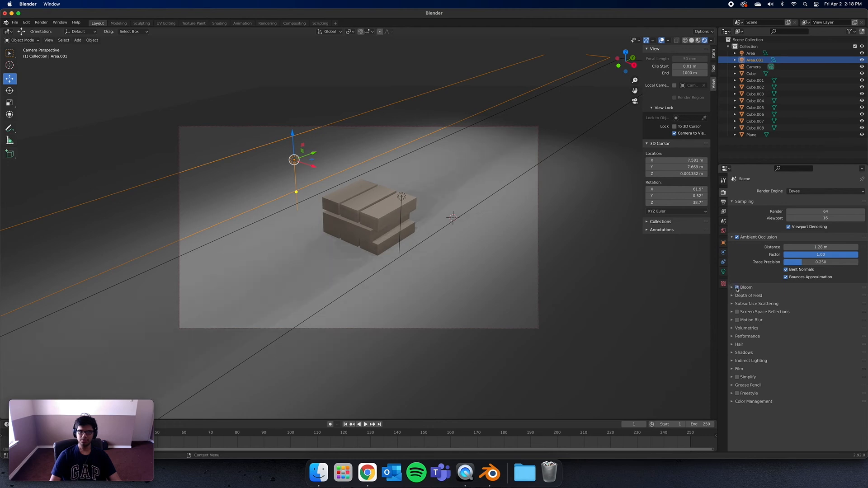
{"action": "left_click", "coordinate": [737, 312]}
{"action": "mouse_move", "coordinate": [534, 232]}
{"action": "middle_mouse_down"}
{"action": "mouse_move", "coordinate": [449, 234]}
{"action": "mouse_move", "coordinate": [544, 226]}
{"action": "middle_mouse_up"}
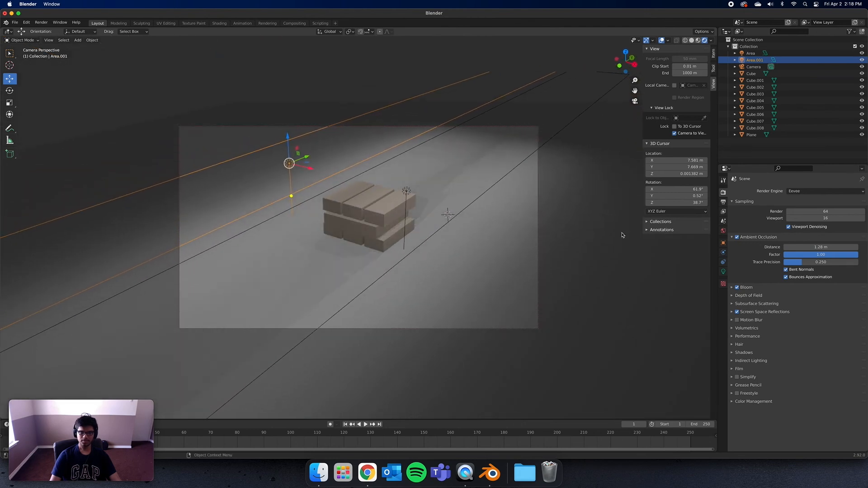
- Leave the camera view, select both area lights and raise them well above the block stack
{"action": "key", "text": "grave"}
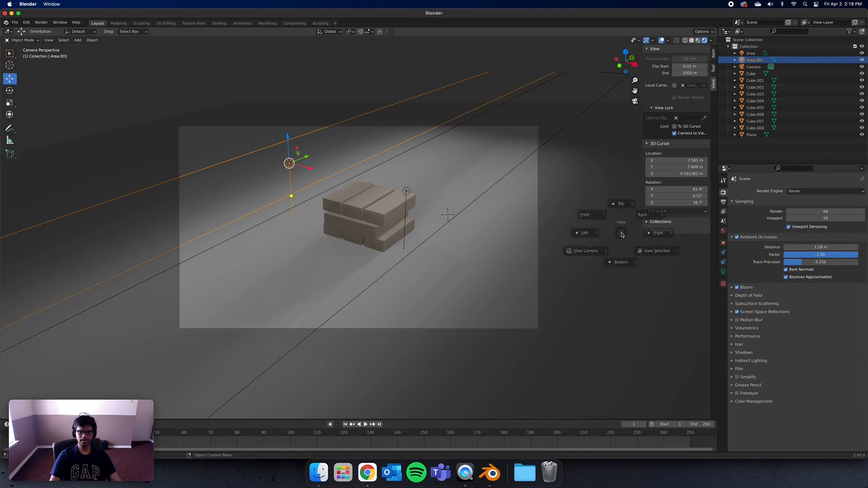
{"action": "left_click", "coordinate": [593, 257]}
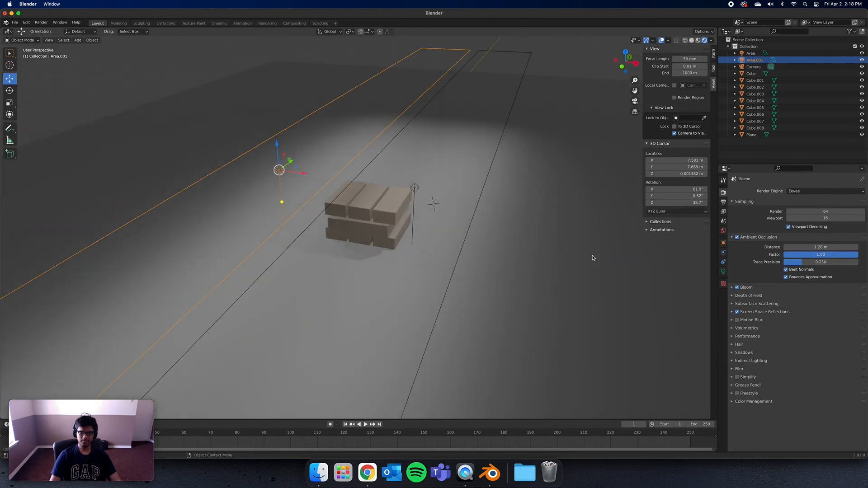
{"action": "left_click", "coordinate": [412, 190], "text": "shift"}
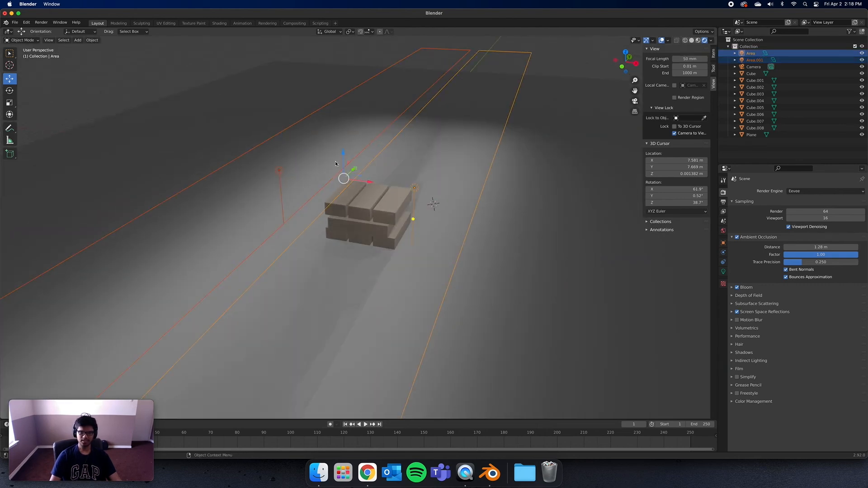
{"action": "left_click_drag", "start_coordinate": [342, 161], "coordinate": [344, 362]}
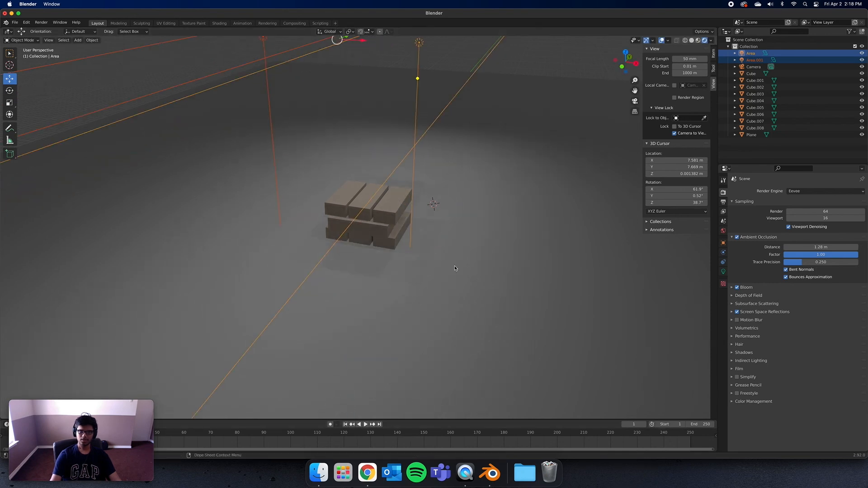
{"action": "scroll", "coordinate": [454, 280], "scroll_direction": "down", "scroll_amount": 3}
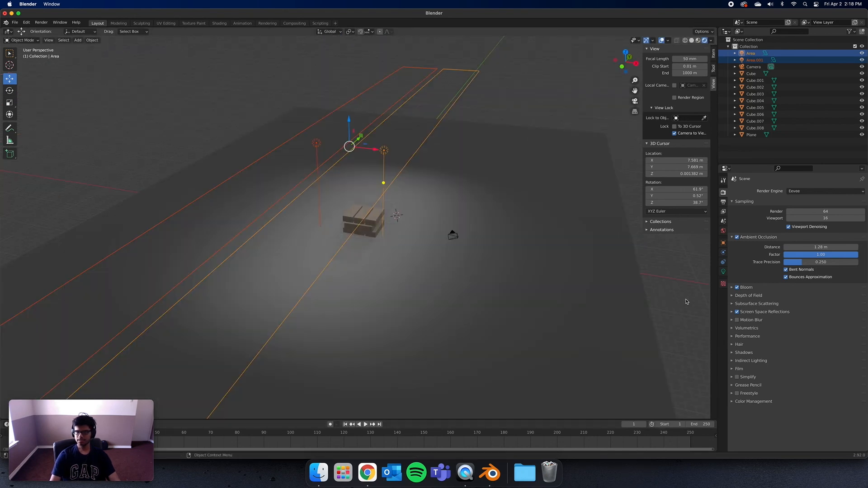
- Set the active area light's power to 4000 W
{"action": "left_click", "coordinate": [724, 271]}
{"action": "left_click", "coordinate": [817, 236]}
{"action": "key", "text": "BackSpace"}
{"action": "type", "text": "4000"}
{"action": "key", "text": "Return"}
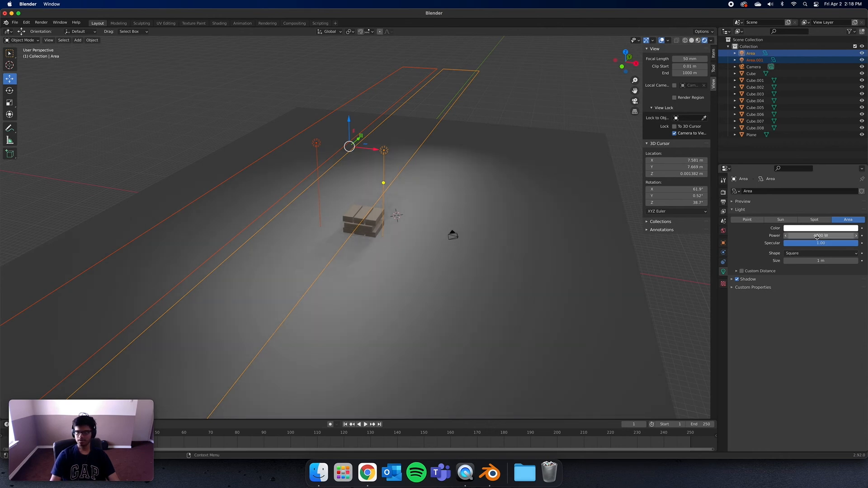
- Shift both area lights slightly in the positive X direction, deselect them and return to the camera view
{"action": "left_click_drag", "start_coordinate": [373, 152], "coordinate": [384, 154]}
{"action": "left_click", "coordinate": [540, 107]}
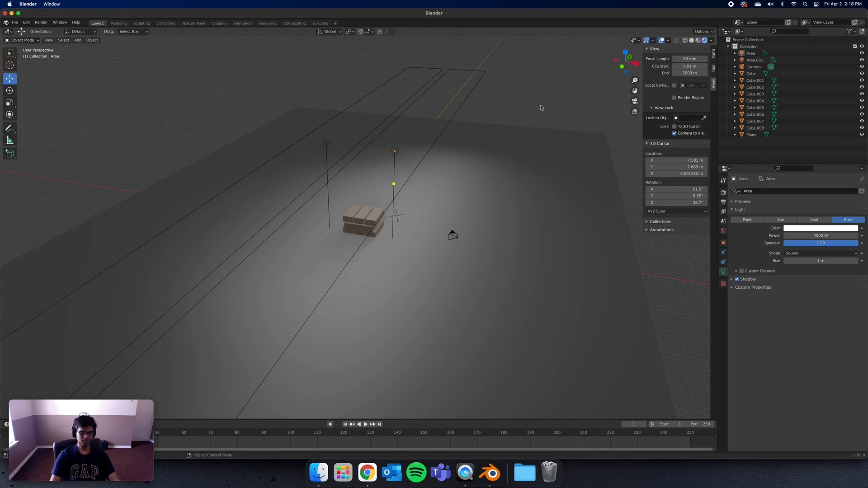
{"action": "key", "text": "z"}
{"action": "left_click", "coordinate": [505, 132]}
{"action": "key", "text": "KP_0"}
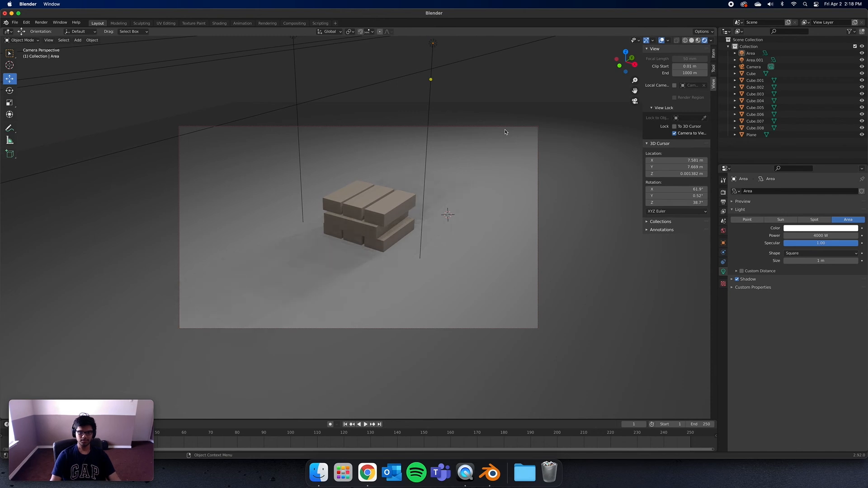
- Select the floor plane and give it a new material
{"action": "left_click", "coordinate": [585, 203]}
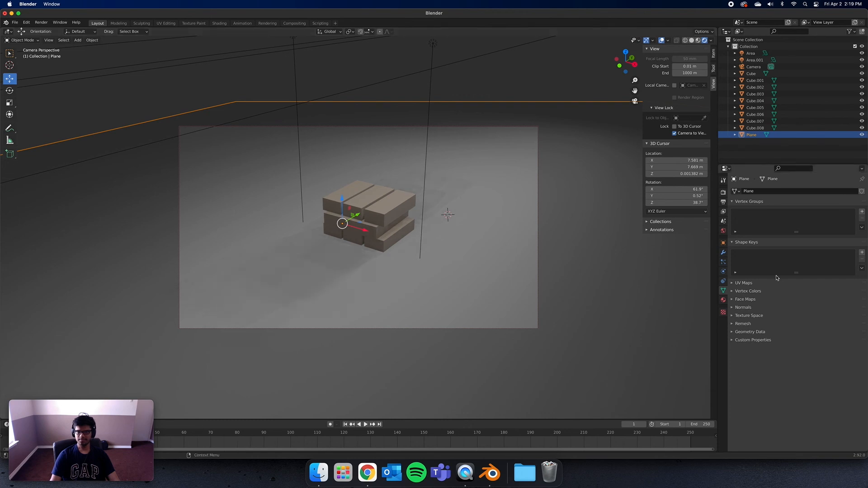
{"action": "left_click", "coordinate": [723, 300]}
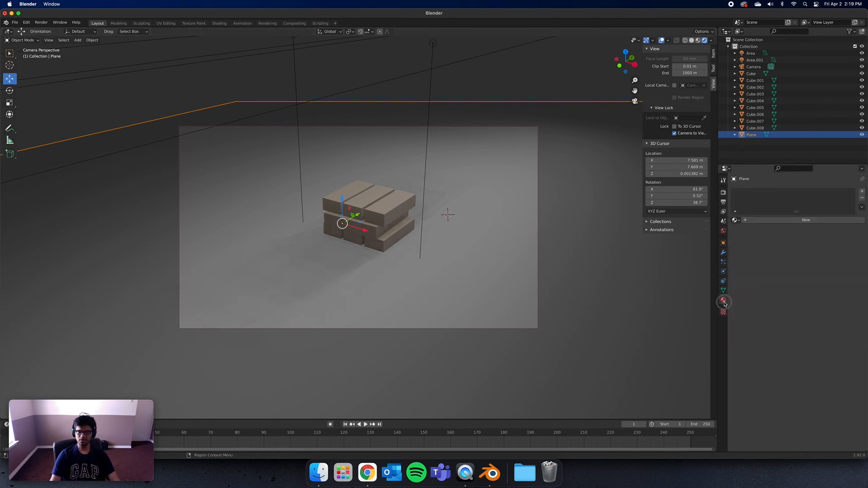
{"action": "left_click", "coordinate": [745, 220]}
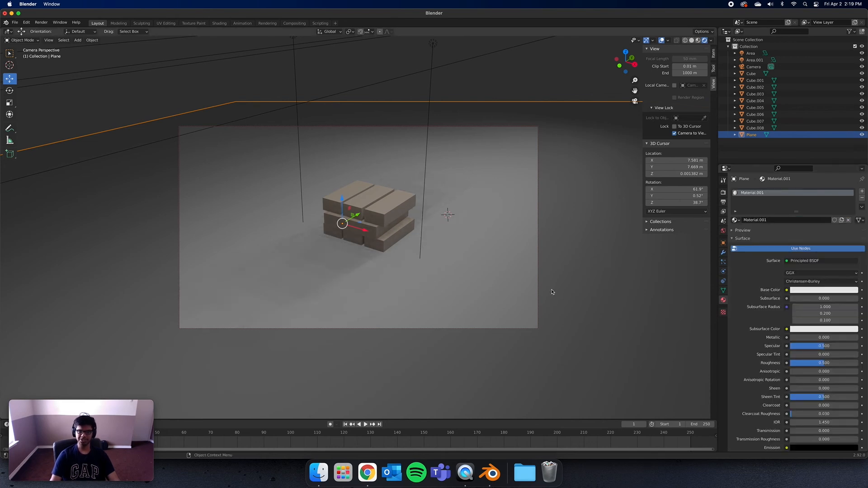
- Raise the floor material's base color to full brightness, try several hues and settle on a light aqua
{"action": "left_click", "coordinate": [807, 290]}
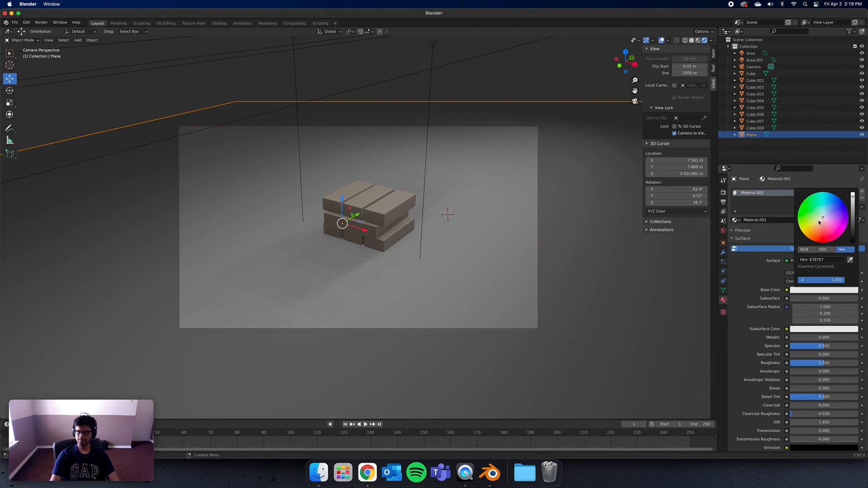
{"action": "left_click", "coordinate": [853, 195]}
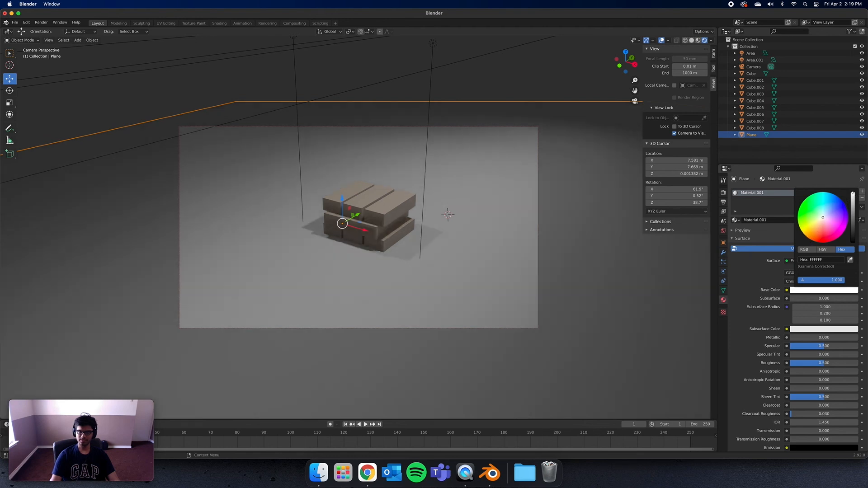
{"action": "left_click", "coordinate": [810, 212]}
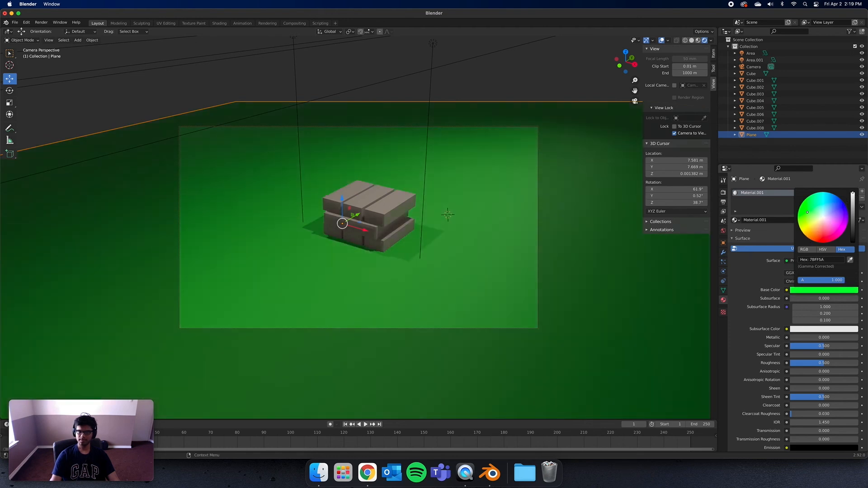
{"action": "left_click", "coordinate": [817, 216]}
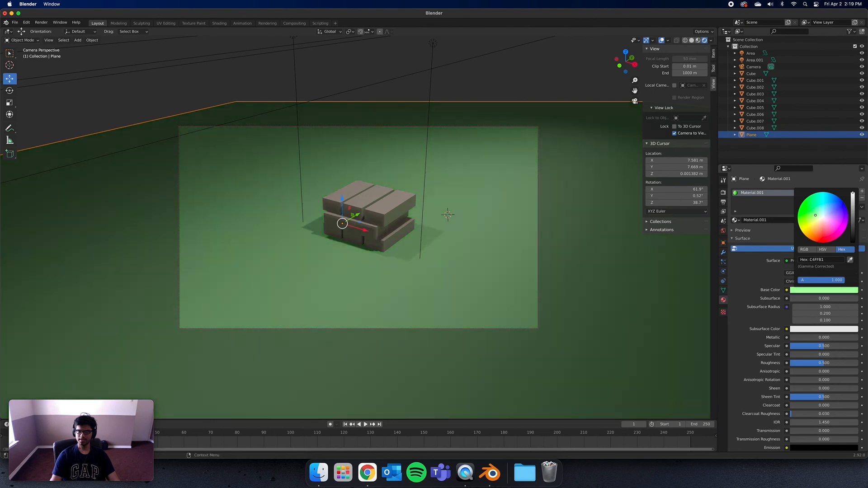
{"action": "left_click", "coordinate": [819, 225]}
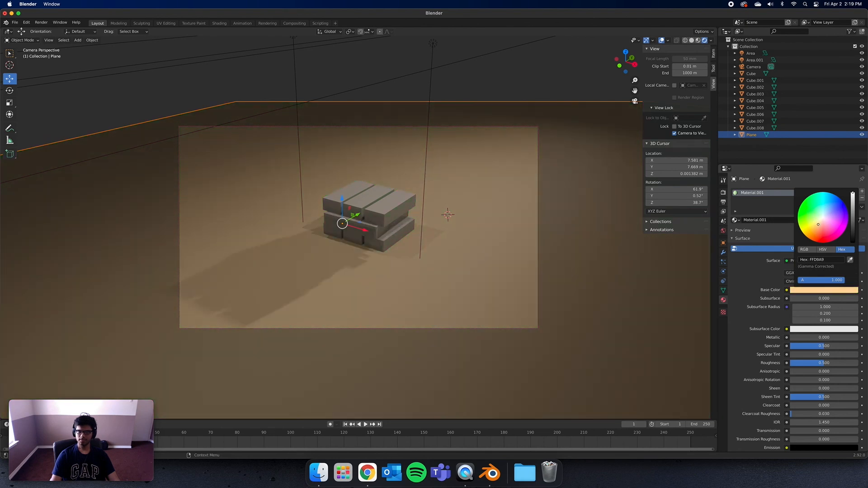
{"action": "left_click", "coordinate": [827, 220]}
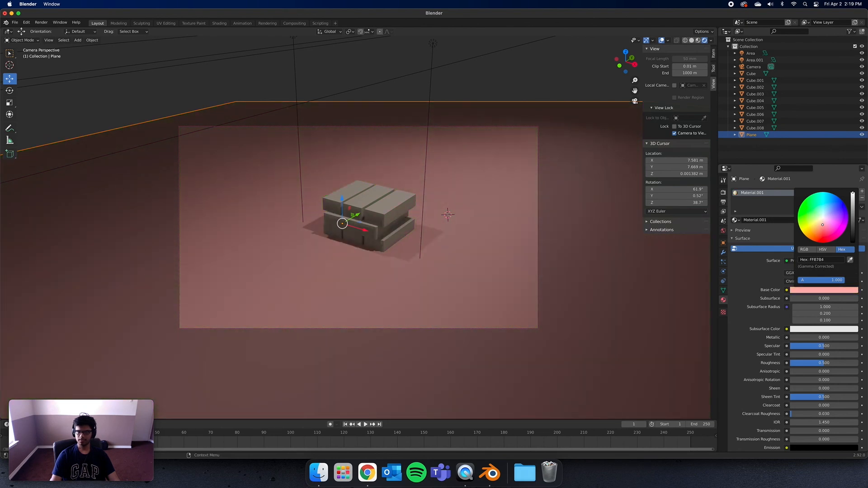
{"action": "left_click", "coordinate": [828, 209]}
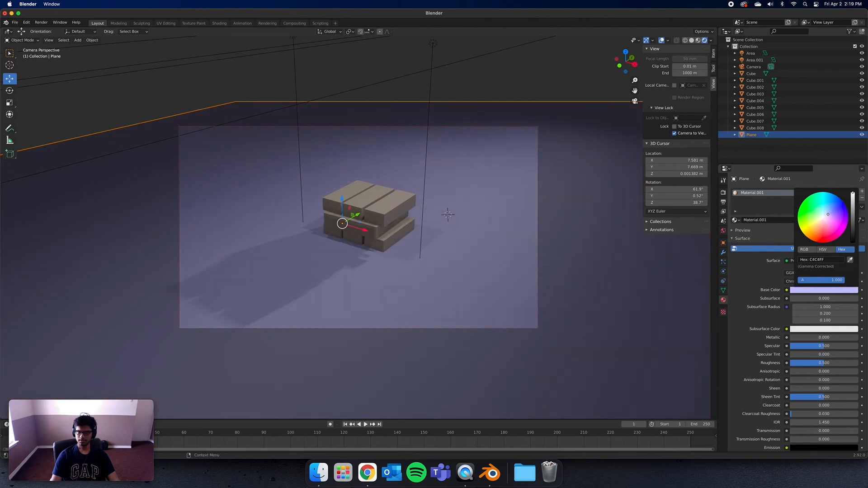
{"action": "mouse_move", "coordinate": [828, 209]}
{"action": "left_mouse_down"}
{"action": "mouse_move", "coordinate": [825, 221]}
{"action": "mouse_move", "coordinate": [812, 222]}
{"action": "mouse_move", "coordinate": [821, 210]}
{"action": "left_mouse_up"}
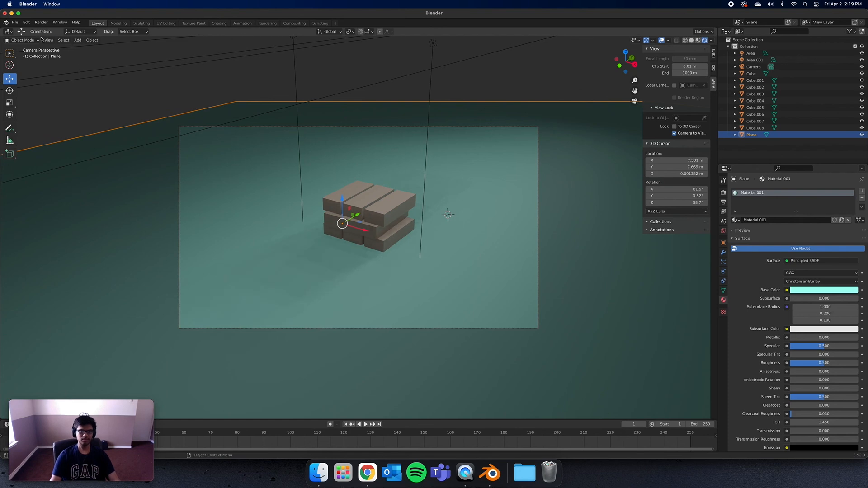
- Render the camera view as a still image and move the render window clear of the corner
{"action": "left_click", "coordinate": [41, 23]}
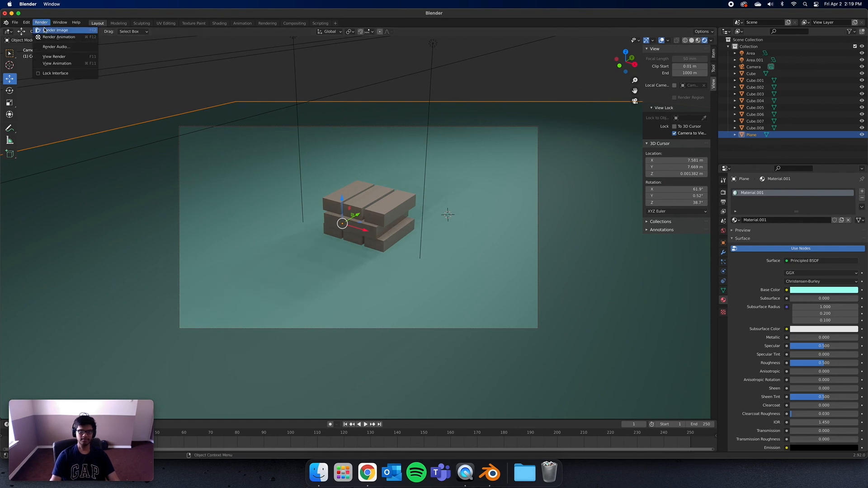
{"action": "left_click", "coordinate": [62, 30]}
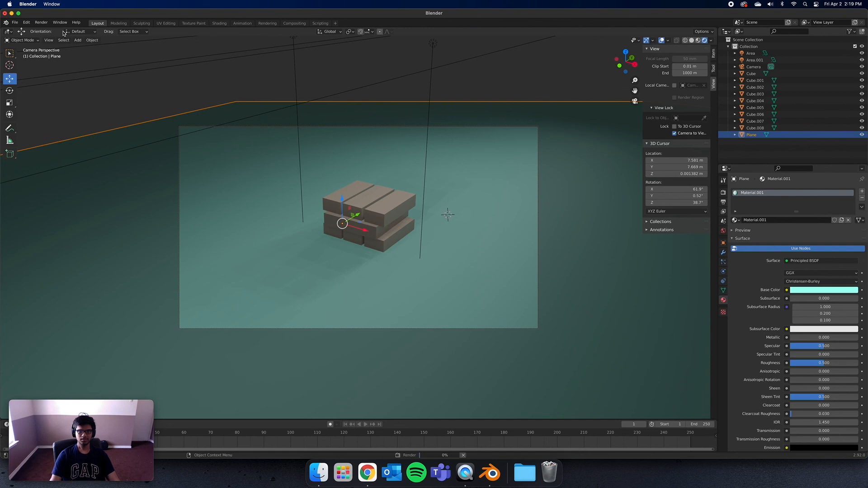
{"action": "left_click_drag", "start_coordinate": [84, 13], "coordinate": [216, 58]}
- Start saving the rendered image under a new name and go into the Learn Blender 3D folder
{"action": "left_click", "coordinate": [197, 69]}
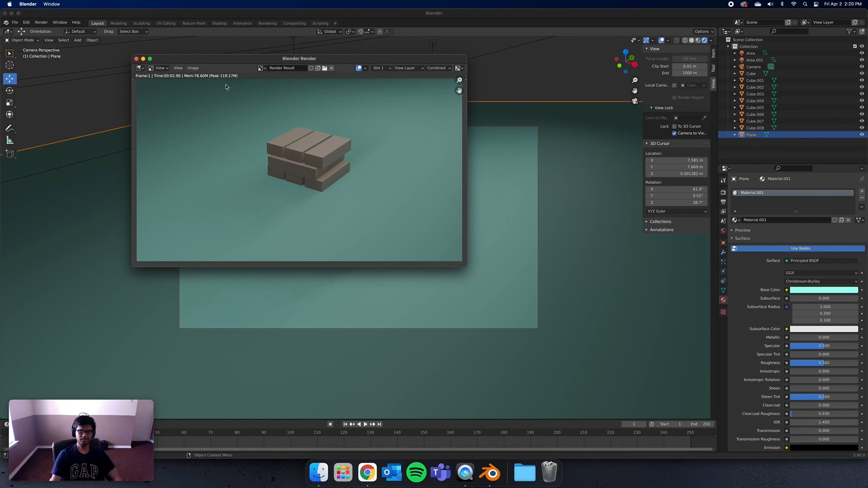
{"action": "left_click", "coordinate": [202, 70]}
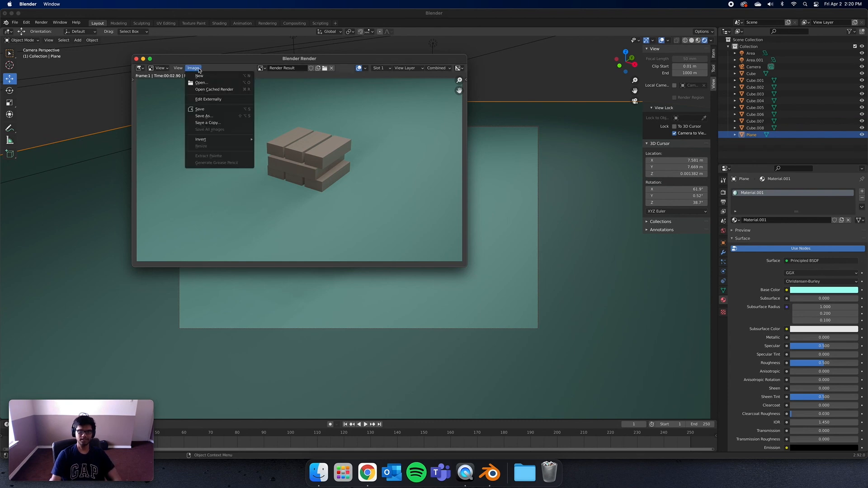
{"action": "left_click", "coordinate": [199, 116]}
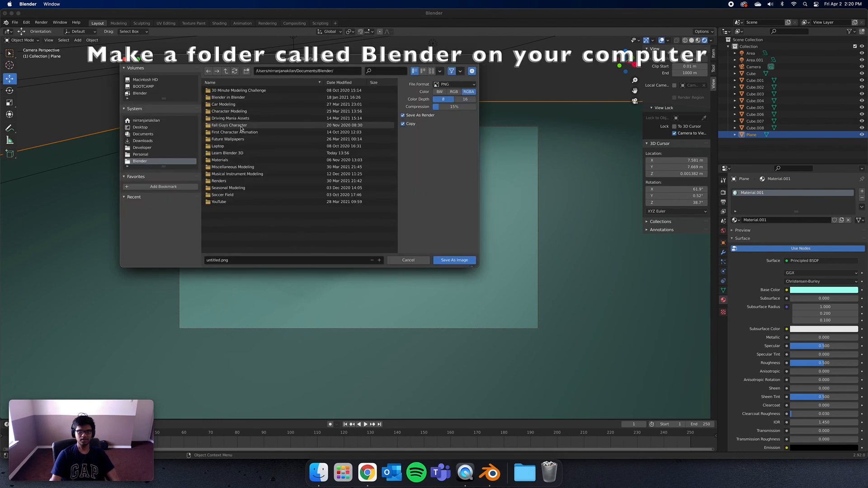
{"action": "double_click", "coordinate": [246, 154]}
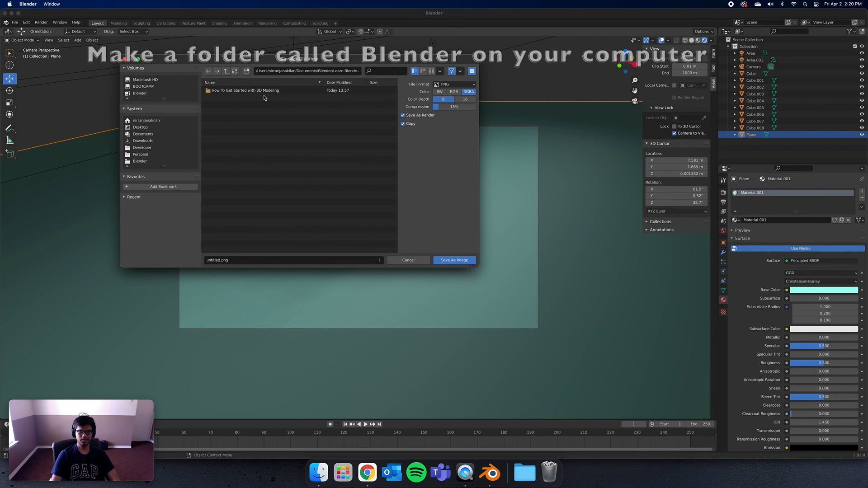
- Create a folder named "How to get started with 3d modleing" and open it as the save location
{"action": "left_click", "coordinate": [247, 72]}
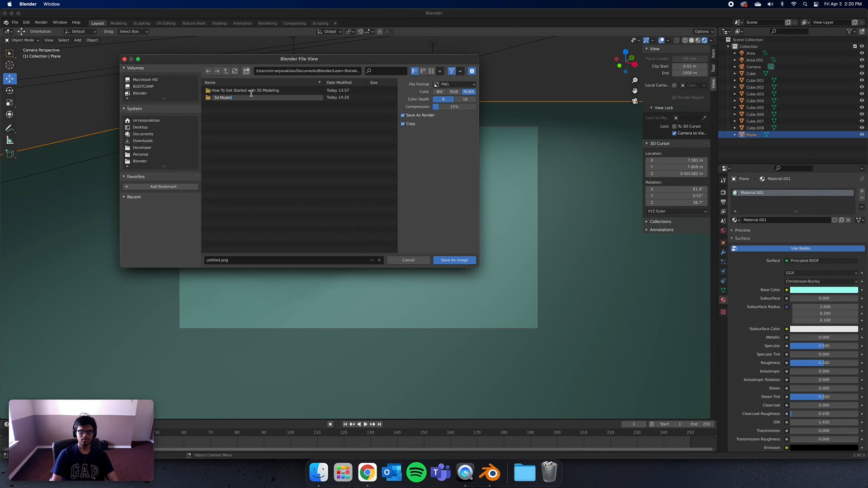
{"action": "key", "text": "BackSpace"}
{"action": "key", "text": "BackSpace"}
{"action": "type", "text": "How to get started with"}
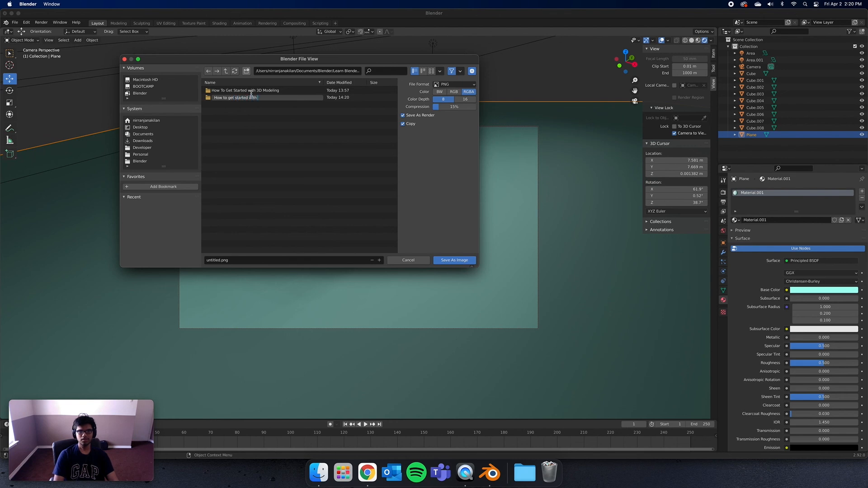
{"action": "type", "text": " 3d modleing"}
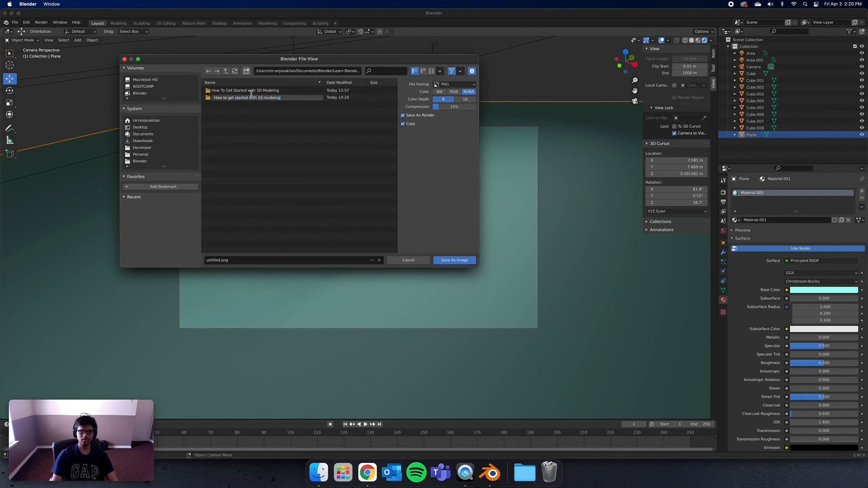
{"action": "key", "text": "Return"}
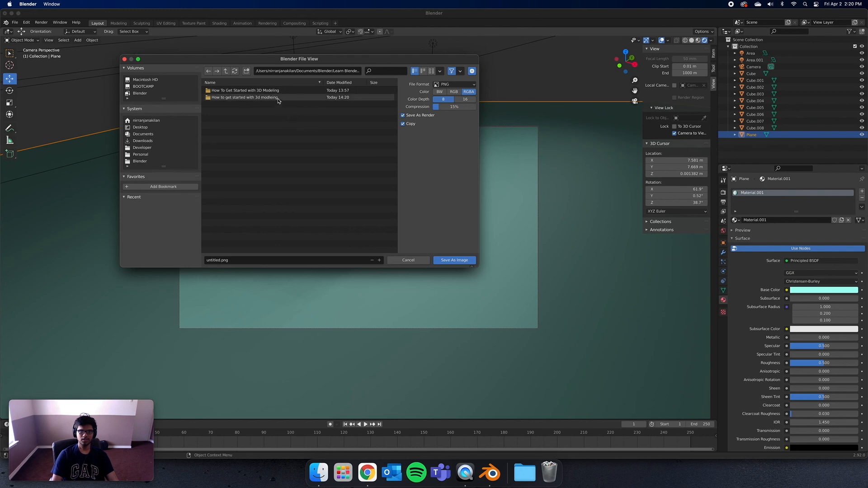
{"action": "left_click", "coordinate": [281, 98]}
{"action": "double_click", "coordinate": [281, 98]}
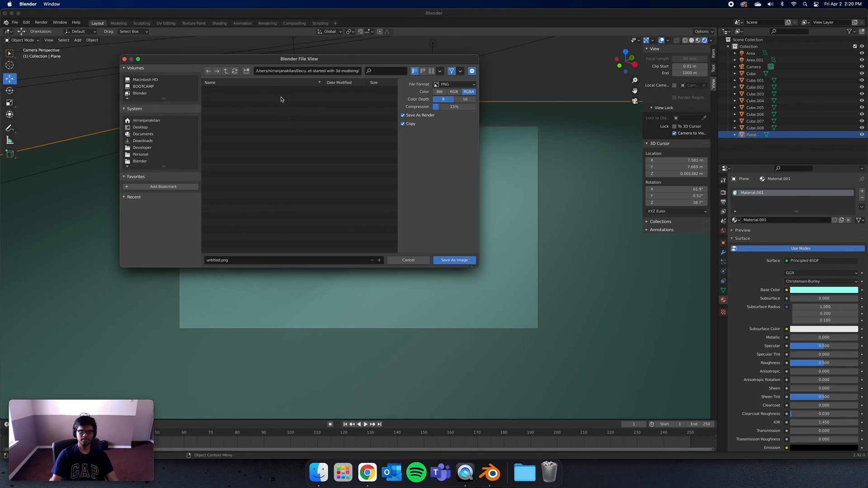
- Save the rendered image as jenga_blocks.png in the new folder and close the render window
{"action": "left_click", "coordinate": [217, 260]}
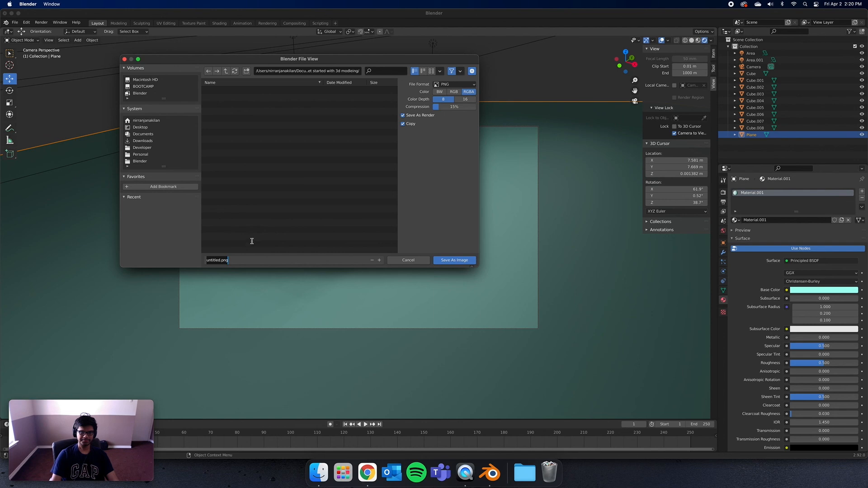
{"action": "left_click", "coordinate": [219, 260]}
{"action": "key", "text": "BackSpace"}
{"action": "key", "text": "BackSpace"}
{"action": "key", "text": "BackSpace"}
{"action": "key", "text": "BackSpace"}
{"action": "key", "text": "BackSpace"}
{"action": "key", "text": "BackSpace"}
{"action": "key", "text": "BackSpace"}
{"action": "key", "text": "BackSpace"}
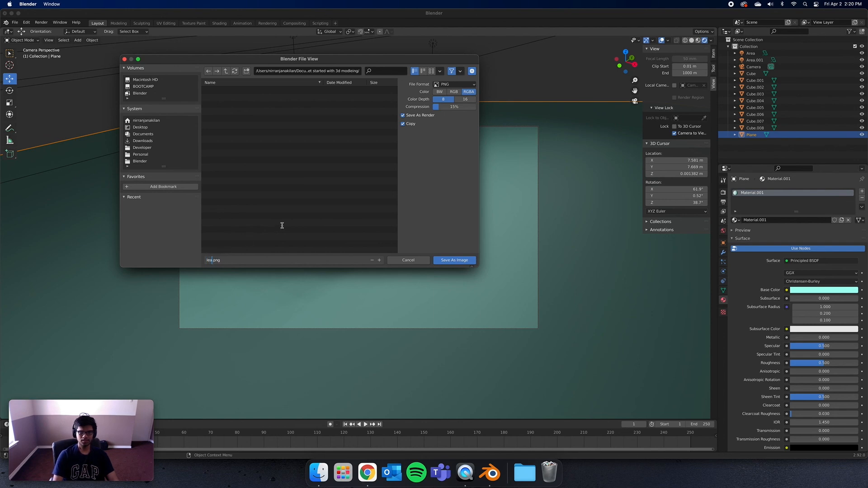
{"action": "type", "text": "jenga_blocka"}
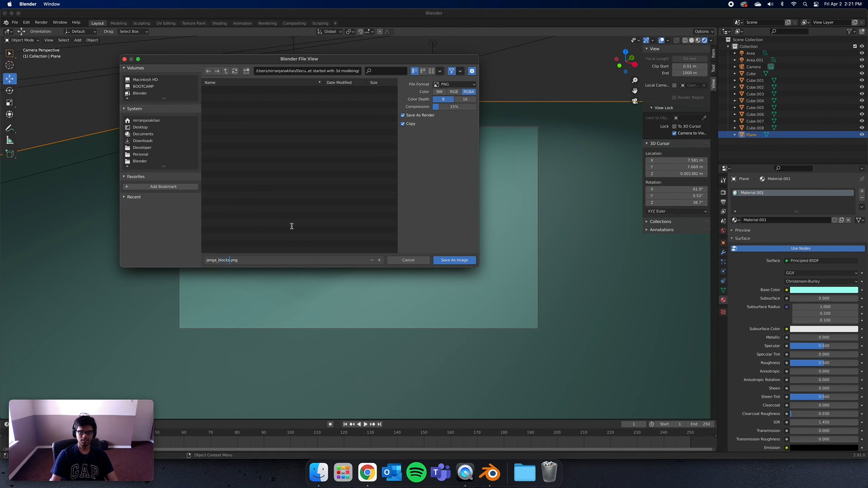
{"action": "left_click", "coordinate": [457, 261]}
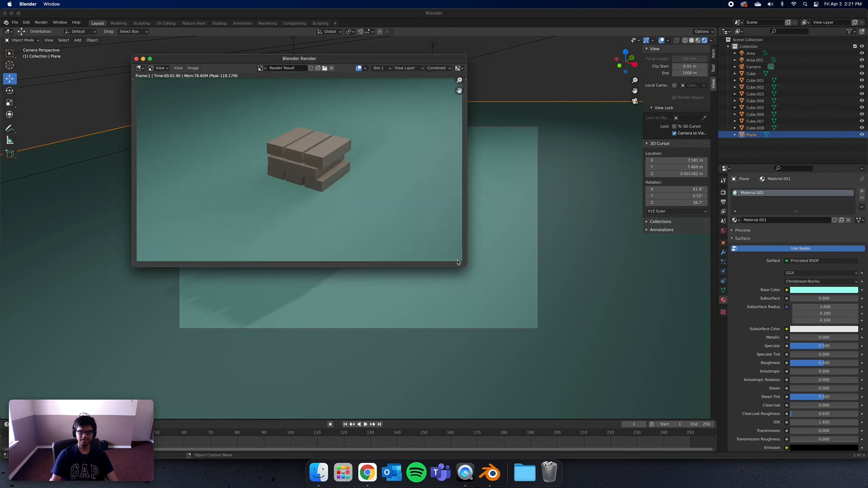
{"action": "left_click", "coordinate": [137, 60]}
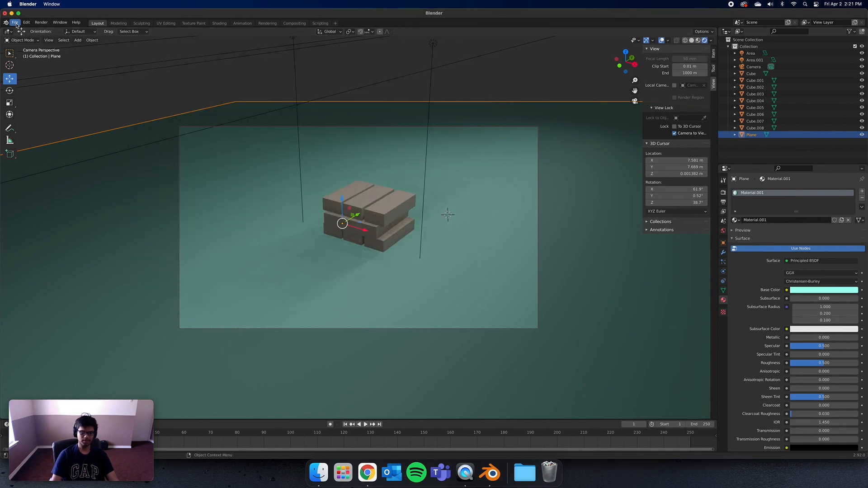
- Save the project in the same folder as hello-world.blend
{"action": "left_click", "coordinate": [15, 23]}
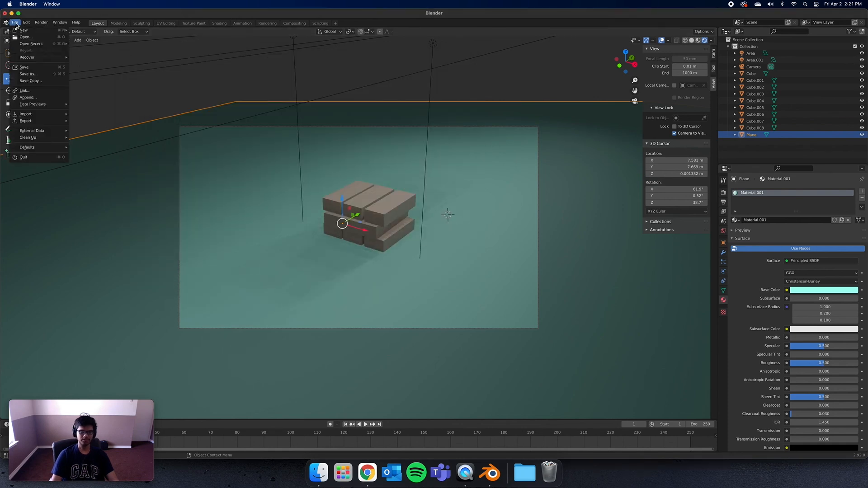
{"action": "left_click", "coordinate": [27, 76]}
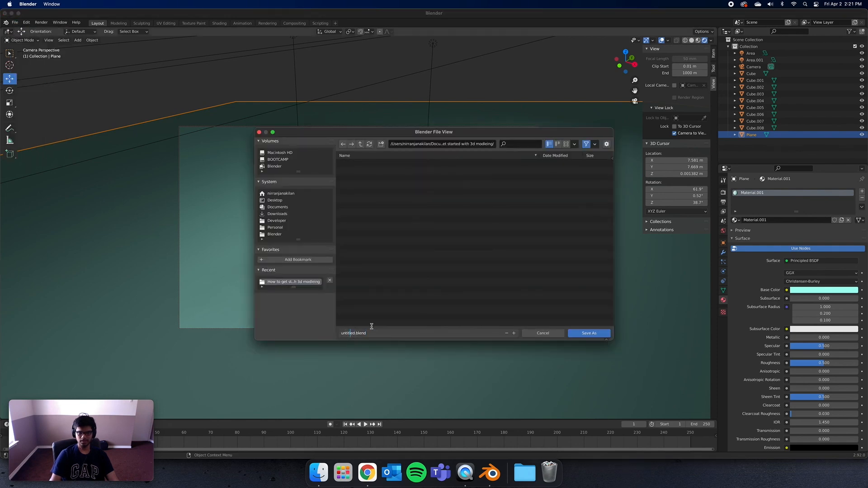
{"action": "key", "text": "Delete"}
{"action": "key", "text": "Delete"}
{"action": "key", "text": "Delete"}
{"action": "key", "text": "Delete"}
{"action": "key", "text": "Delete"}
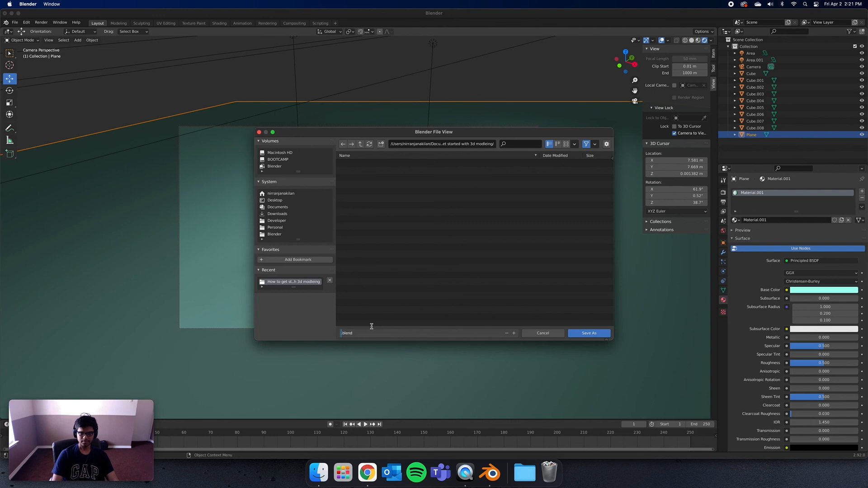
{"action": "type", "text": "helloworld"}
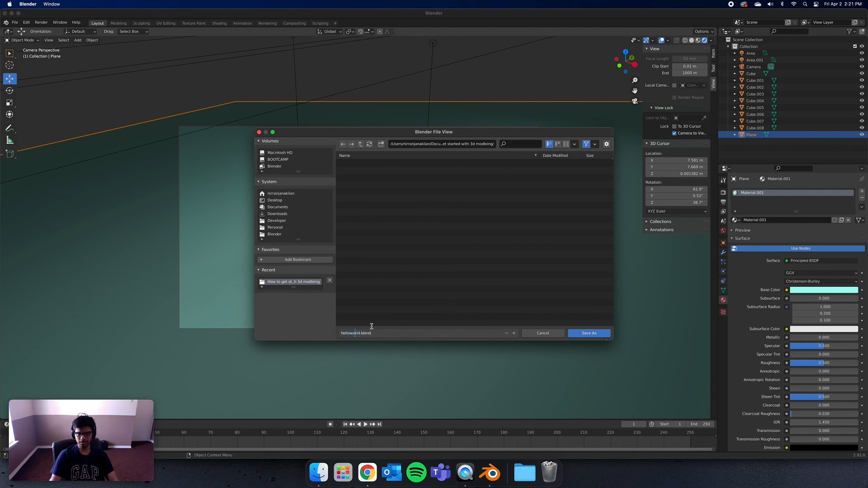
{"action": "type", "text": "-"}
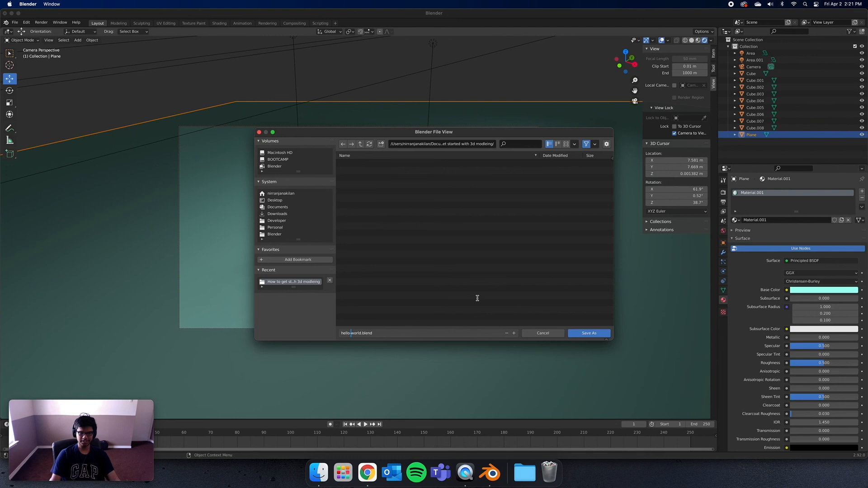
{"action": "left_click", "coordinate": [588, 334]}
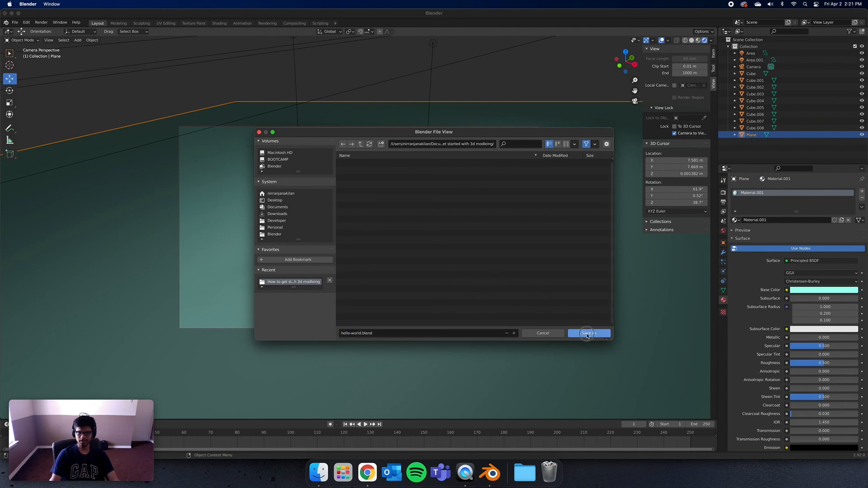